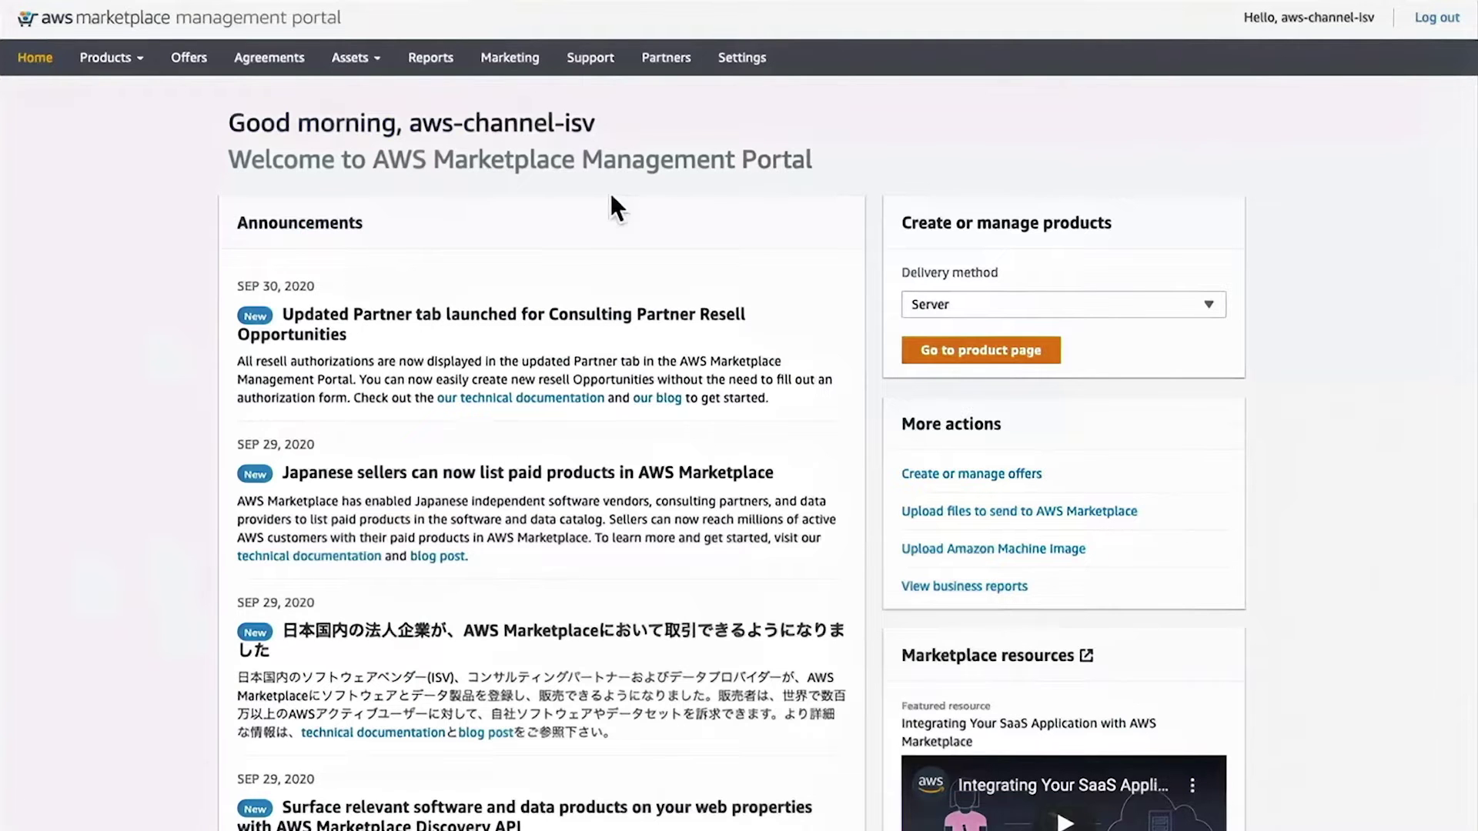
# Open the Partners opportunities list and look over its first page.
pyautogui.scroll(-1, 612, 197)
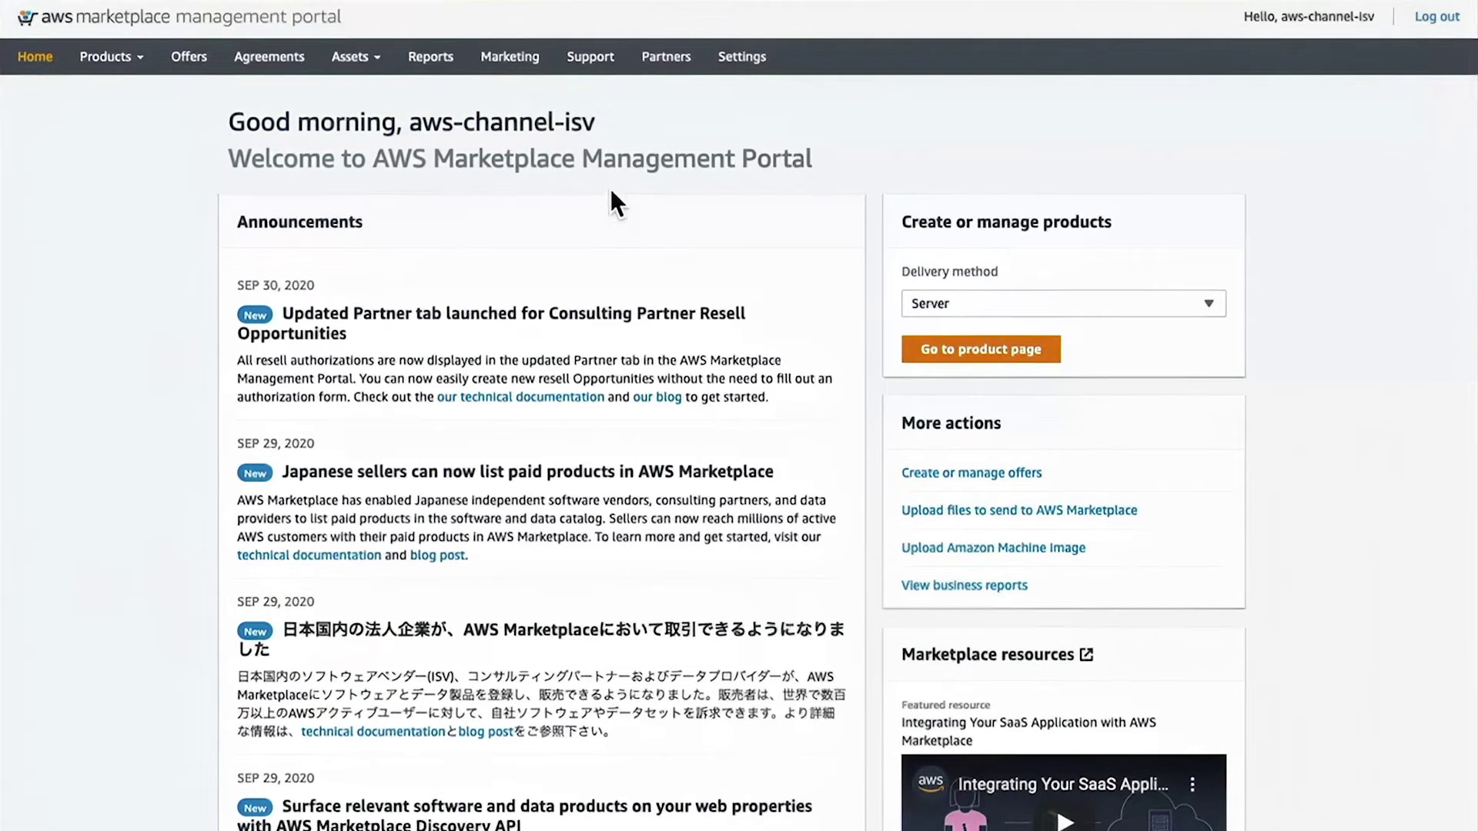
pyautogui.click(671, 67)
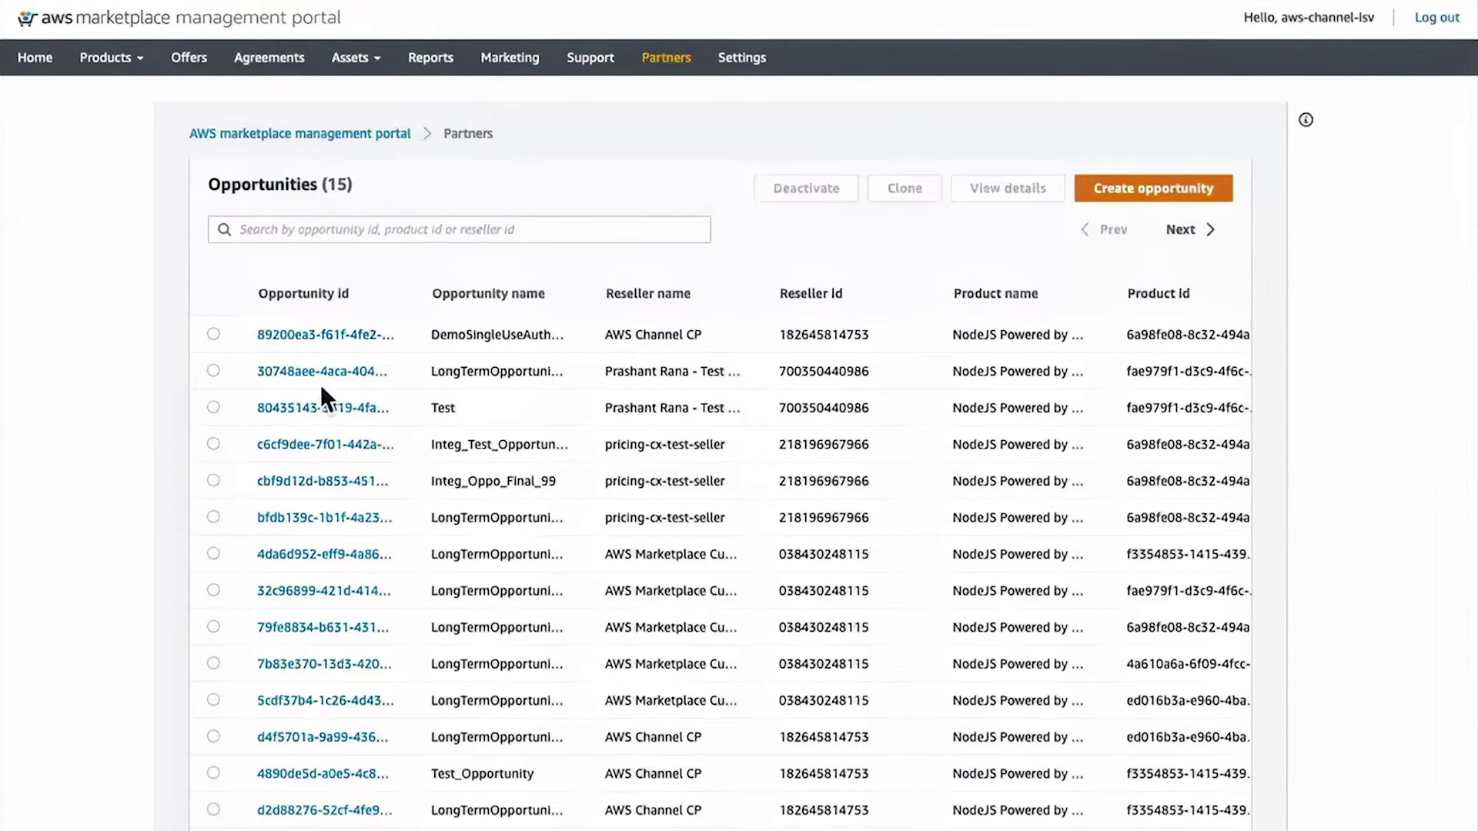
pyautogui.scroll(-2, 418, 389)
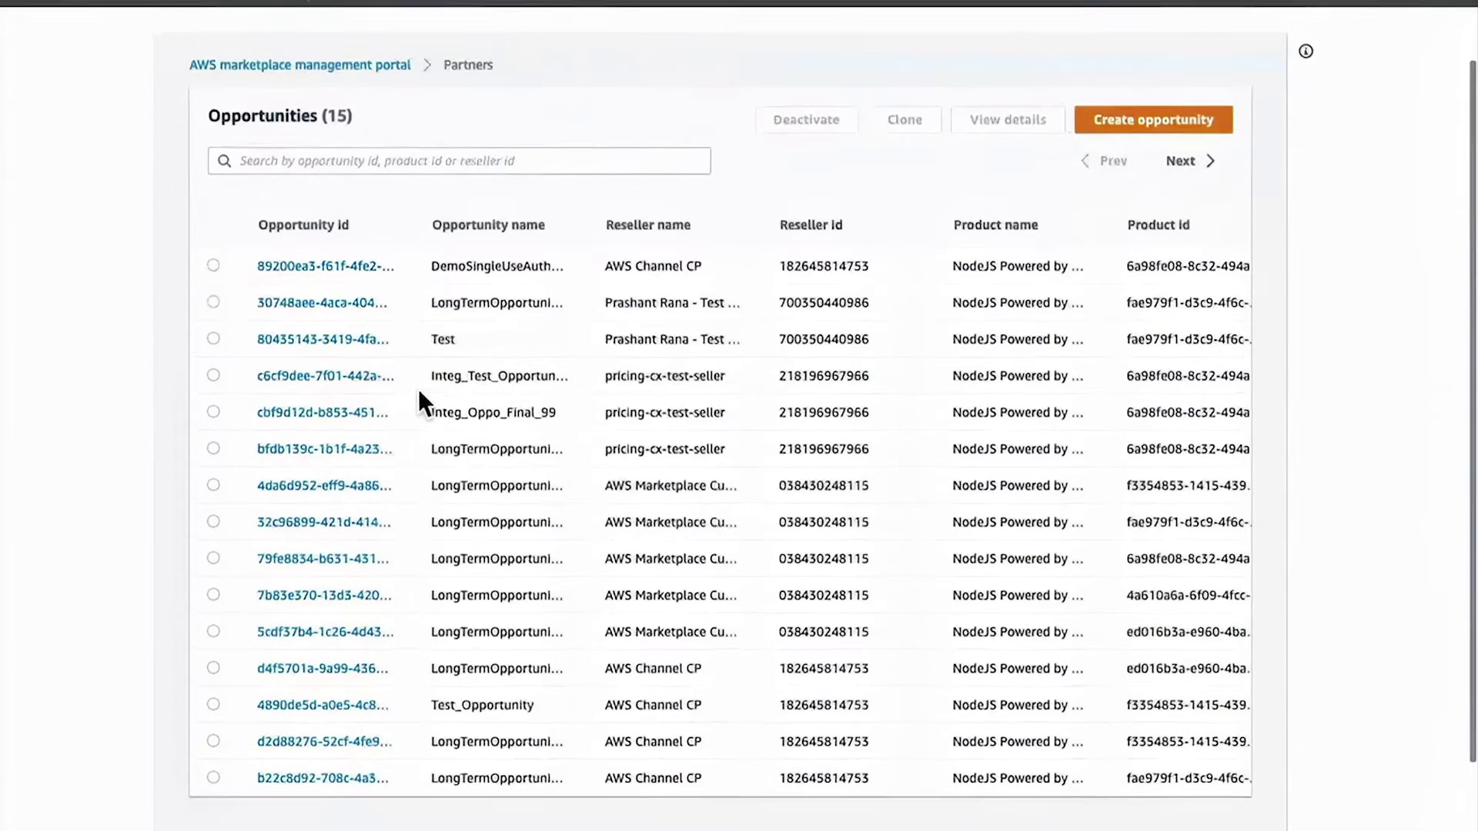
pyautogui.scroll(1, 418, 389)
pyautogui.scroll(1, 418, 389)
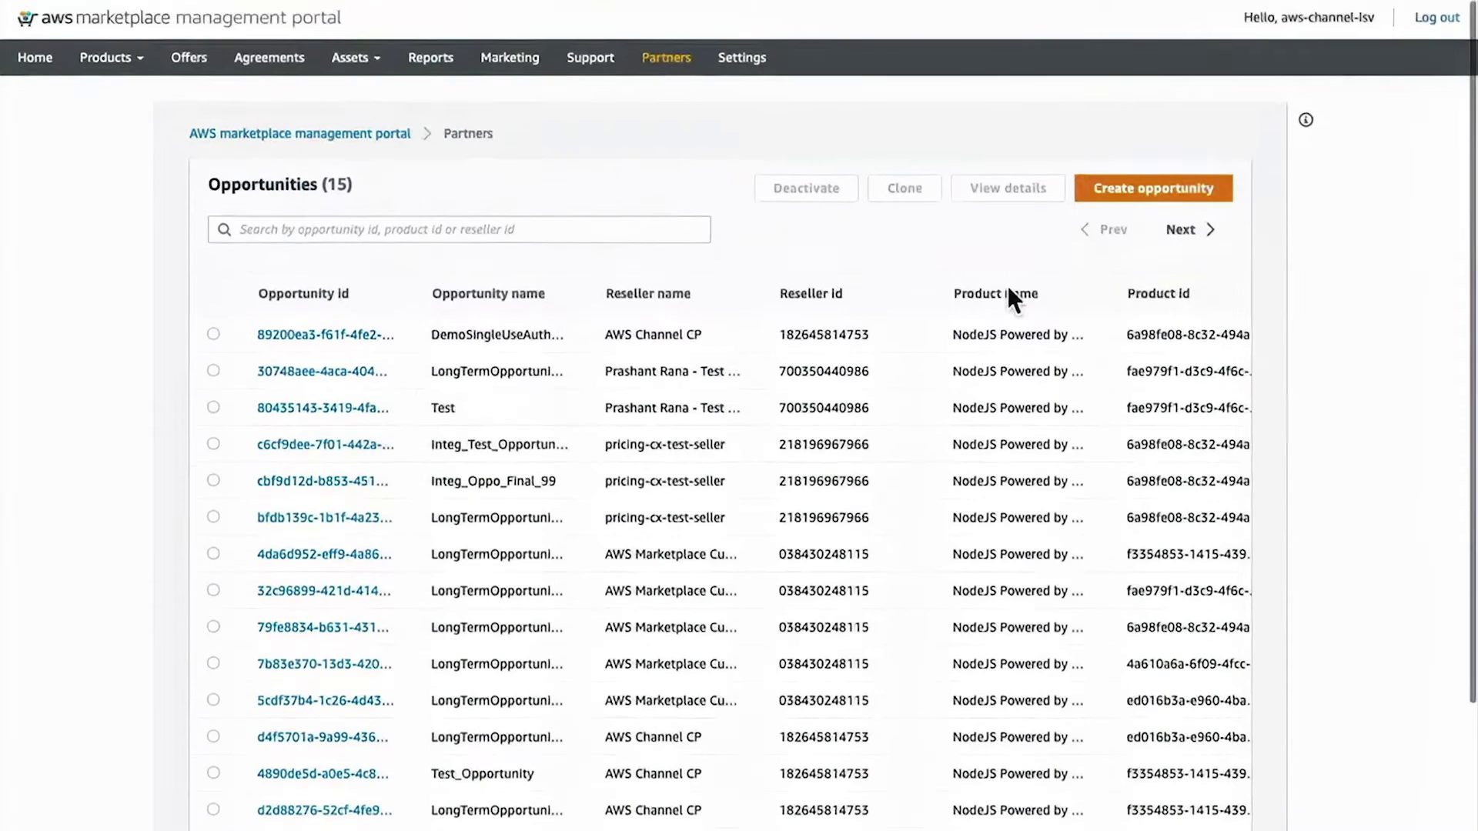
# Browse the second page of opportunities across all its columns.
pyautogui.click(1185, 230)
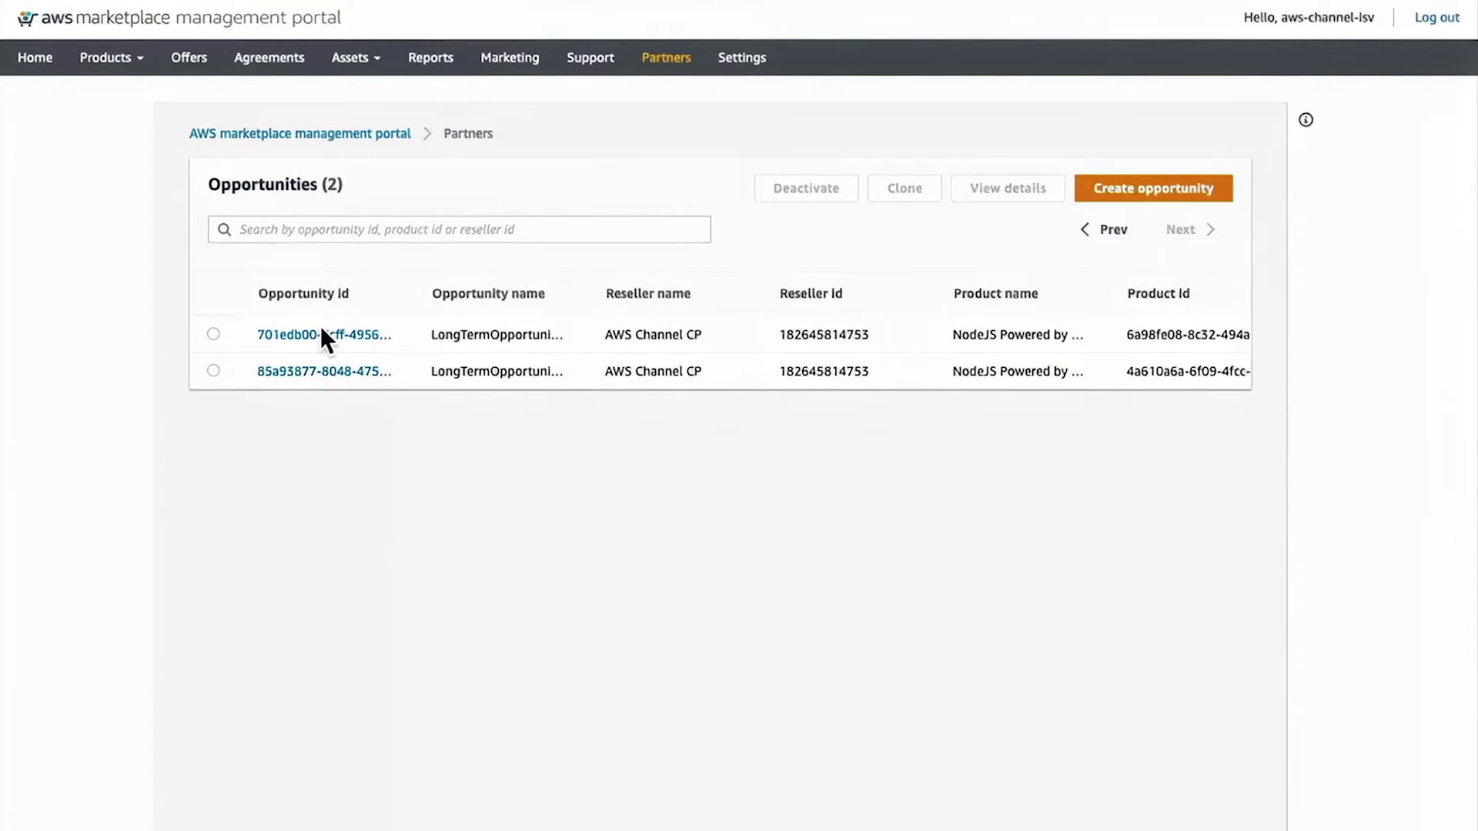
pyautogui.hscroll(5, 639, 331)
pyautogui.hscroll(9, 637, 332)
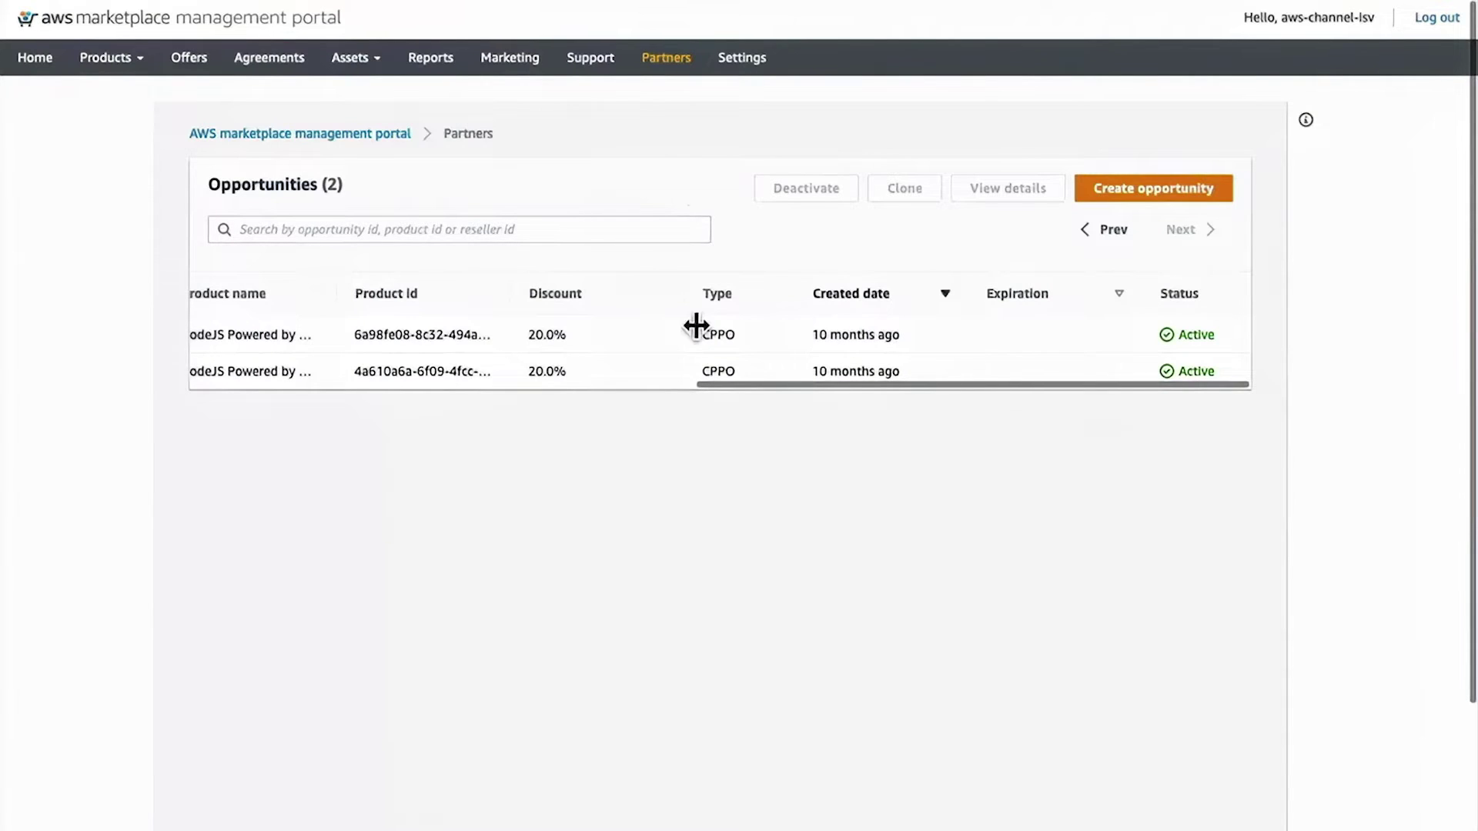
pyautogui.hscroll(-12, 689, 323)
pyautogui.hscroll(-3, 685, 322)
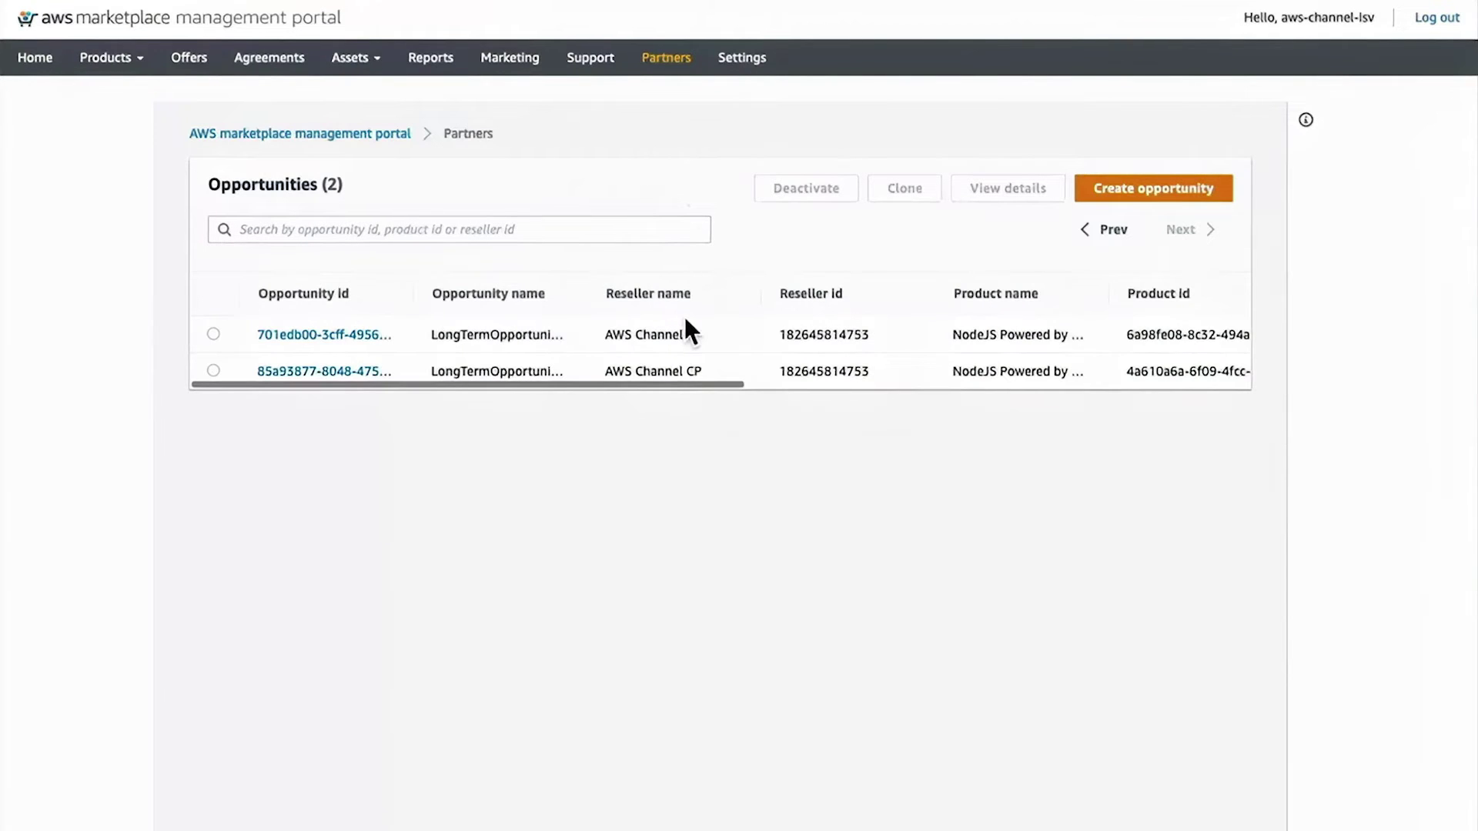
# Start a new opportunity named DemoSingleUseAuthorization.
pyautogui.click(1132, 198)
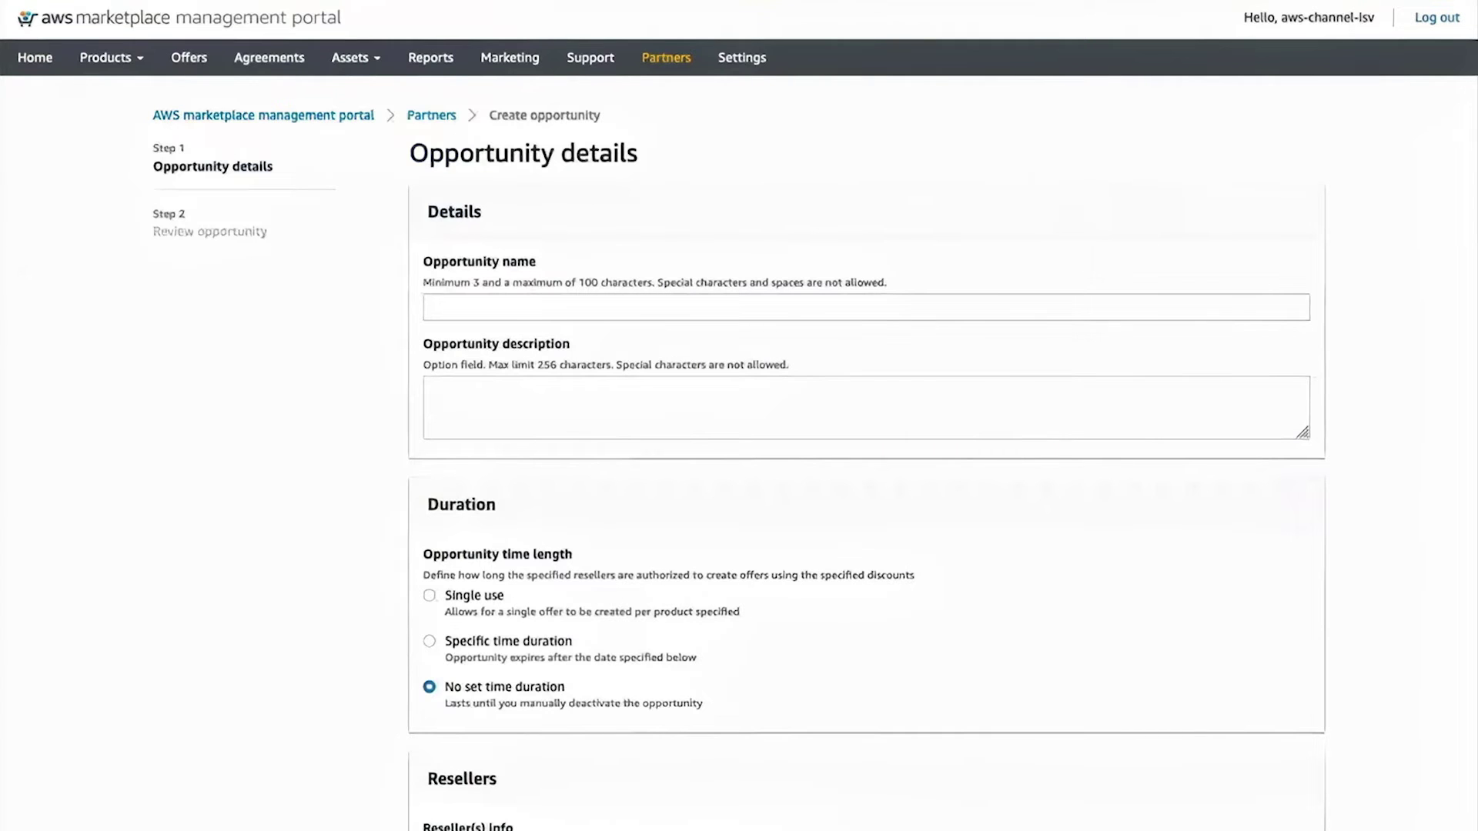
pyautogui.click(465, 311)
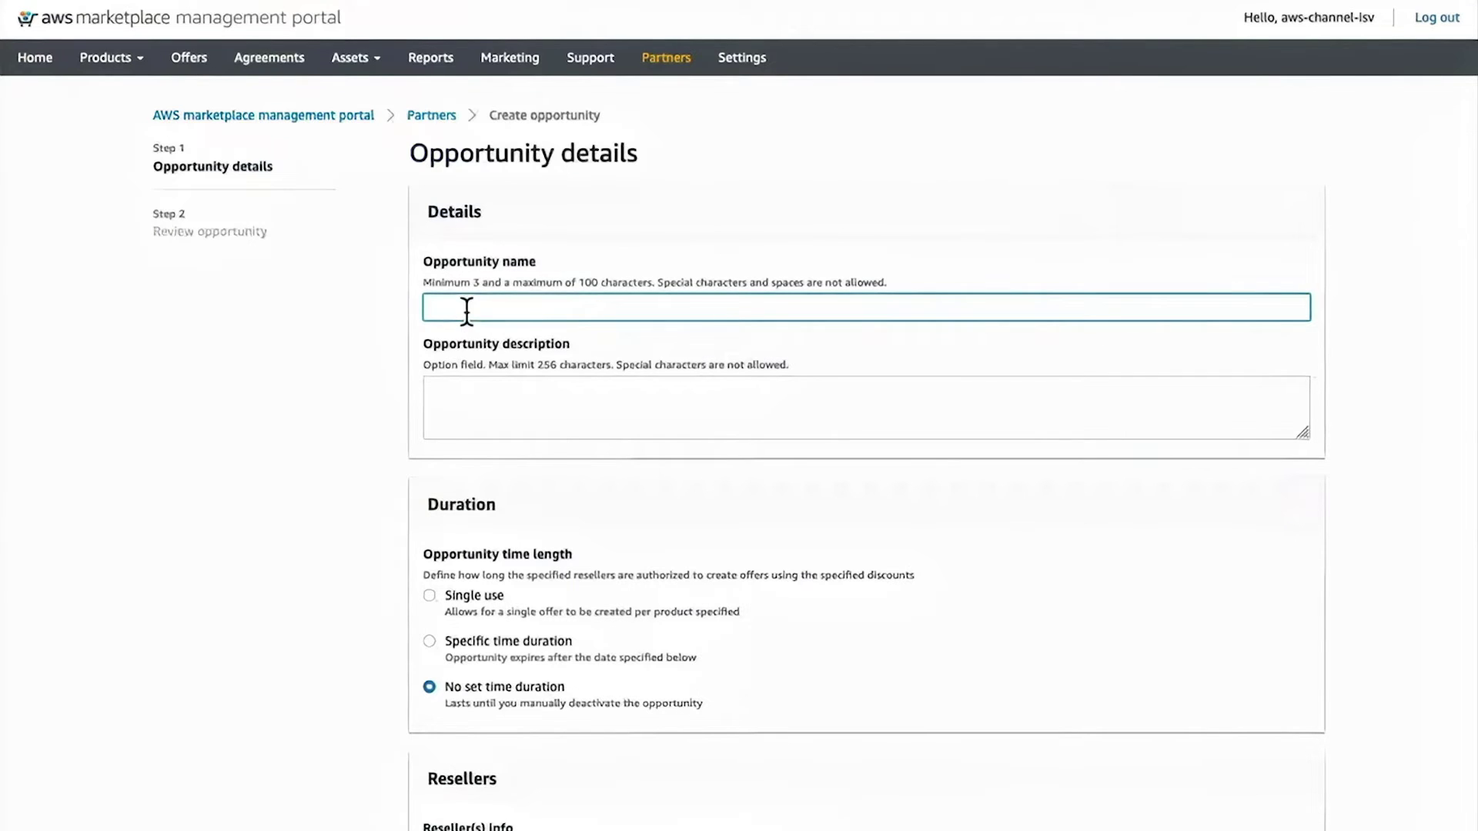
pyautogui.write('DemoSingleUseAuthorization')
pyautogui.click(280, 385)
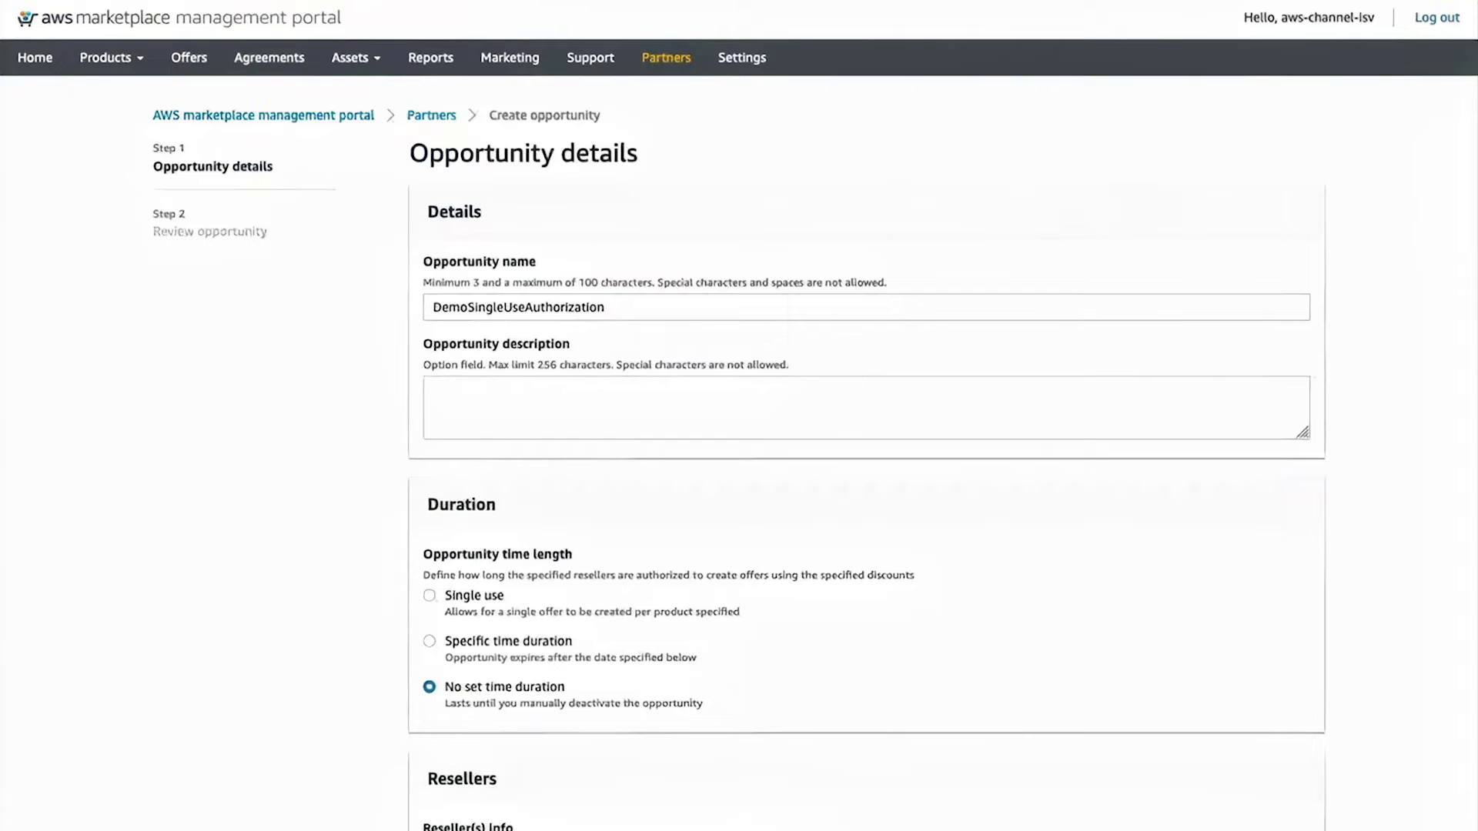
# Describe it as 'Demo opportunity for reseller to create a single CPPO'.
pyautogui.click(546, 397)
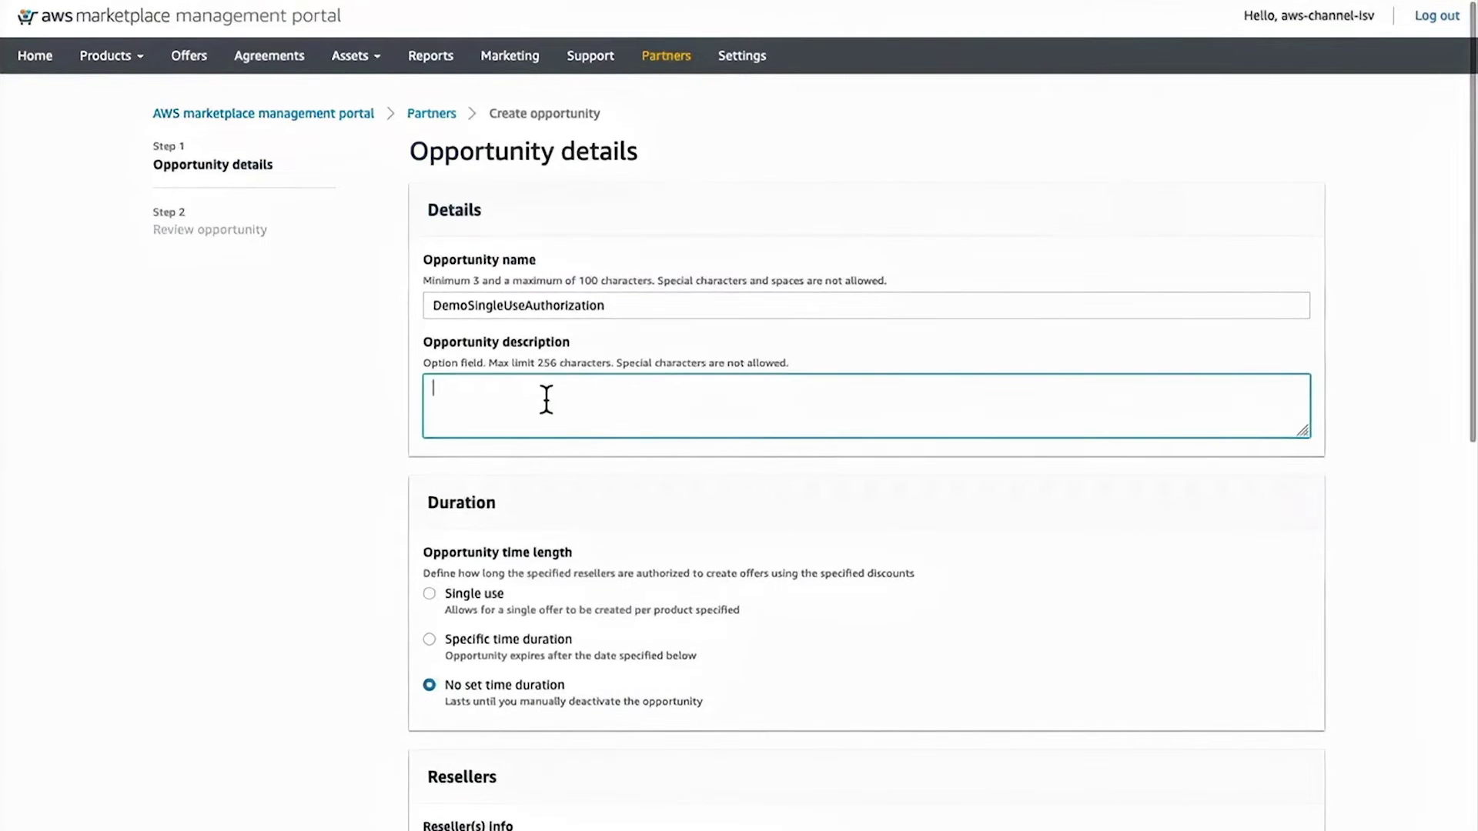
pyautogui.write('Demo opportunity for reseller to create a single CPPO')
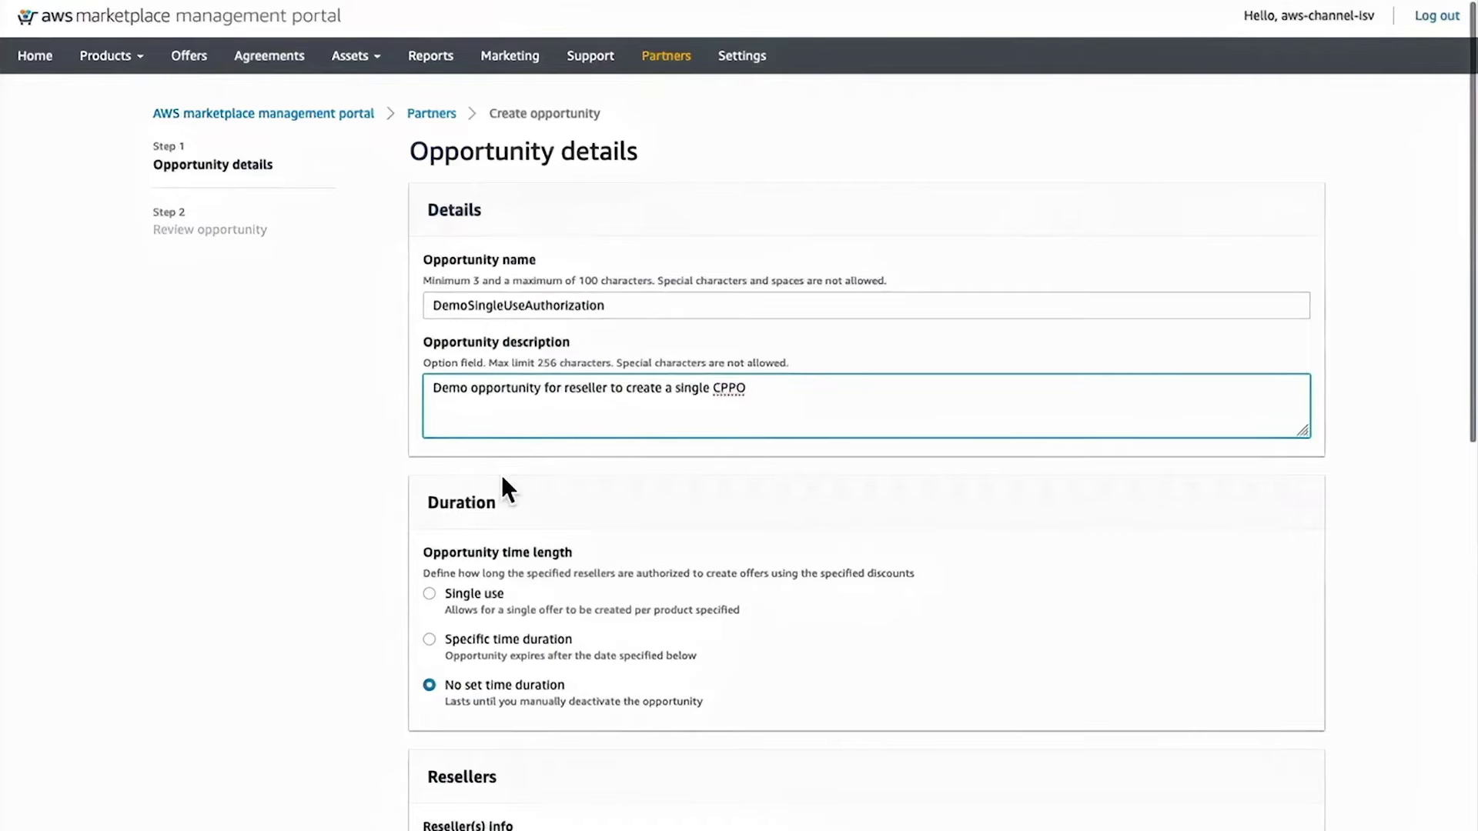
pyautogui.scroll(-1, 501, 474)
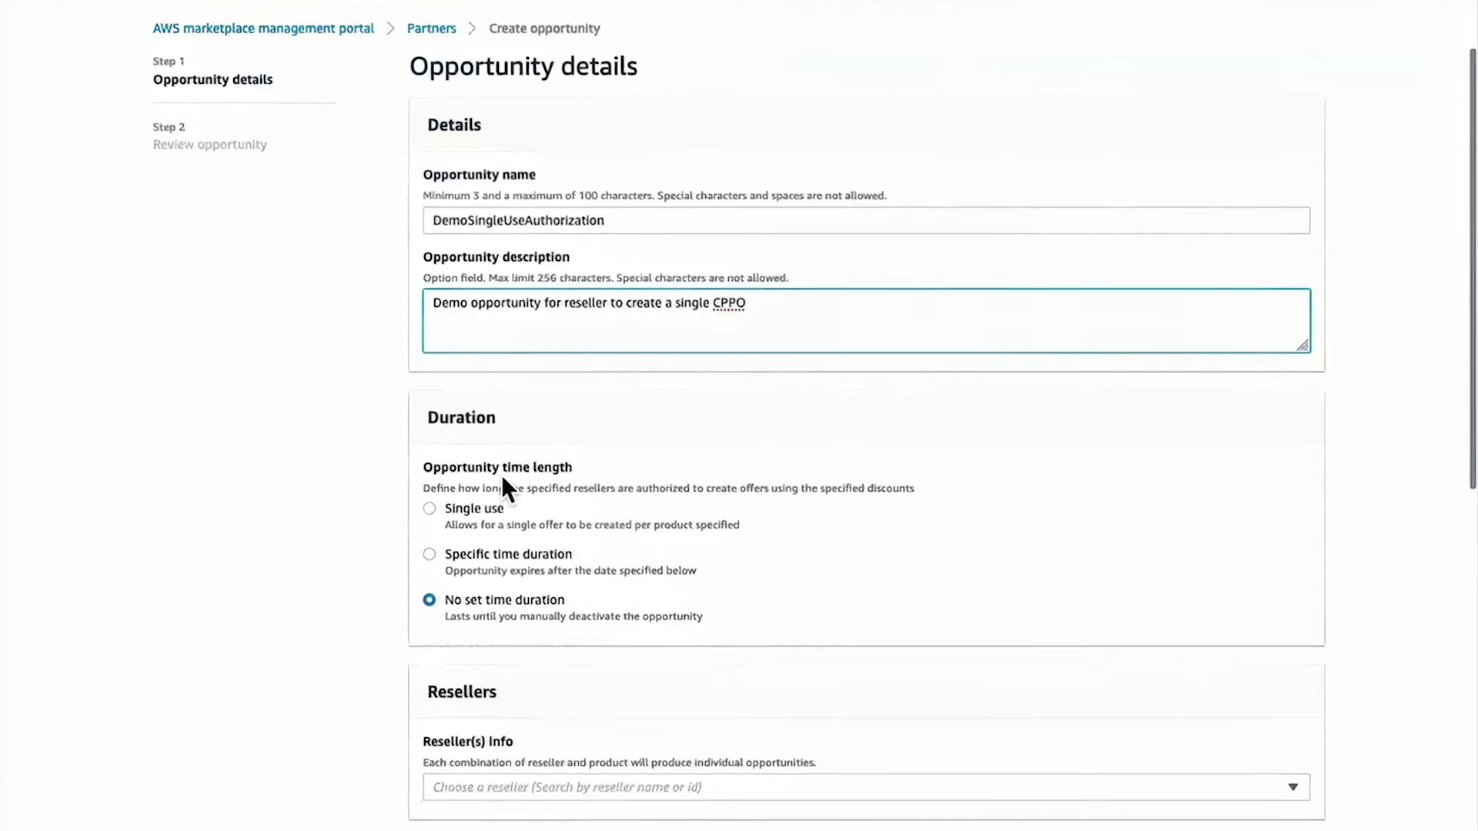
pyautogui.click(394, 524)
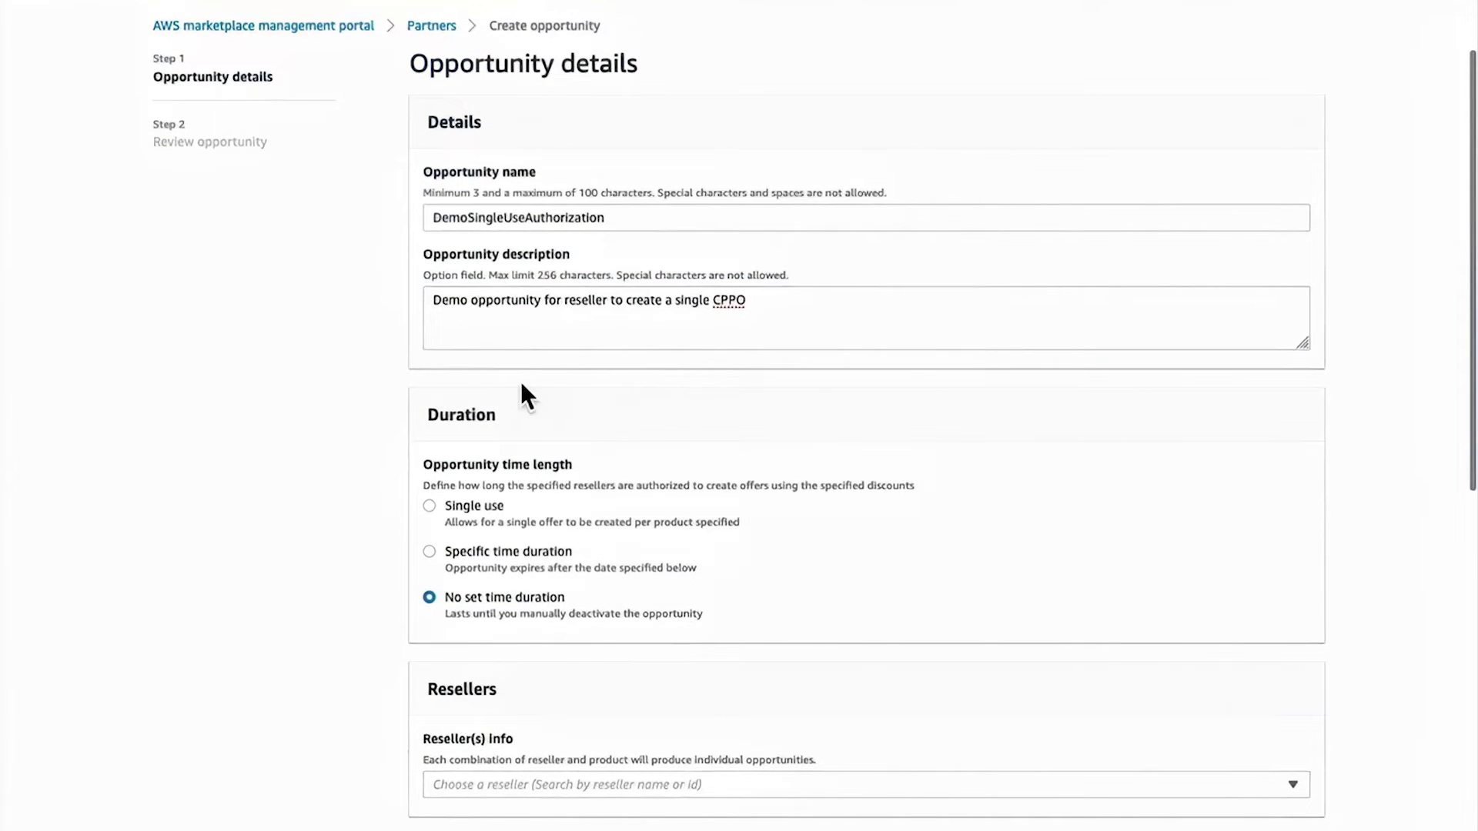
# Limit the opportunity to single use, ending on 30 October 2020.
pyautogui.scroll(-2, 522, 385)
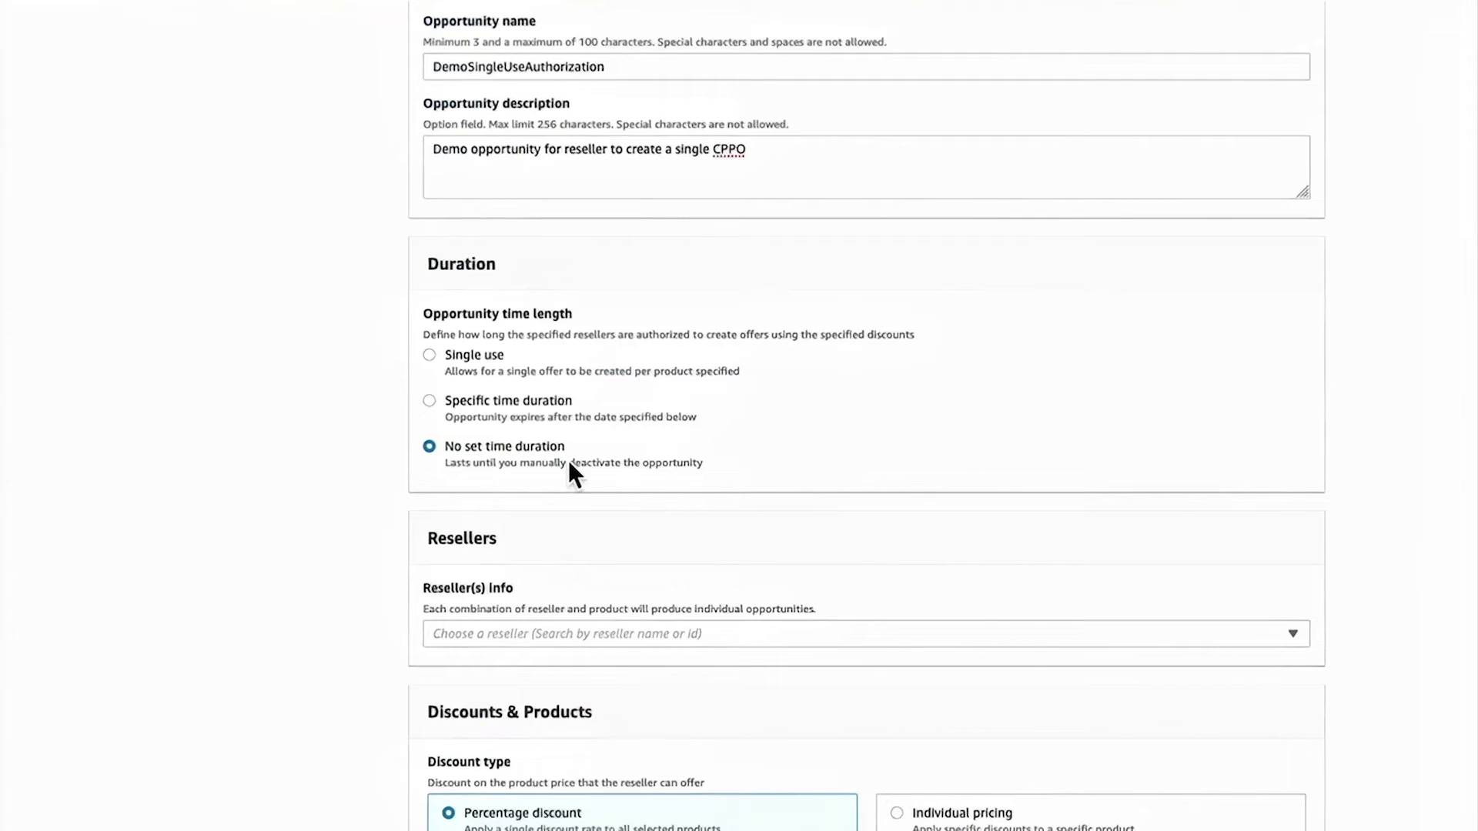
pyautogui.click(430, 402)
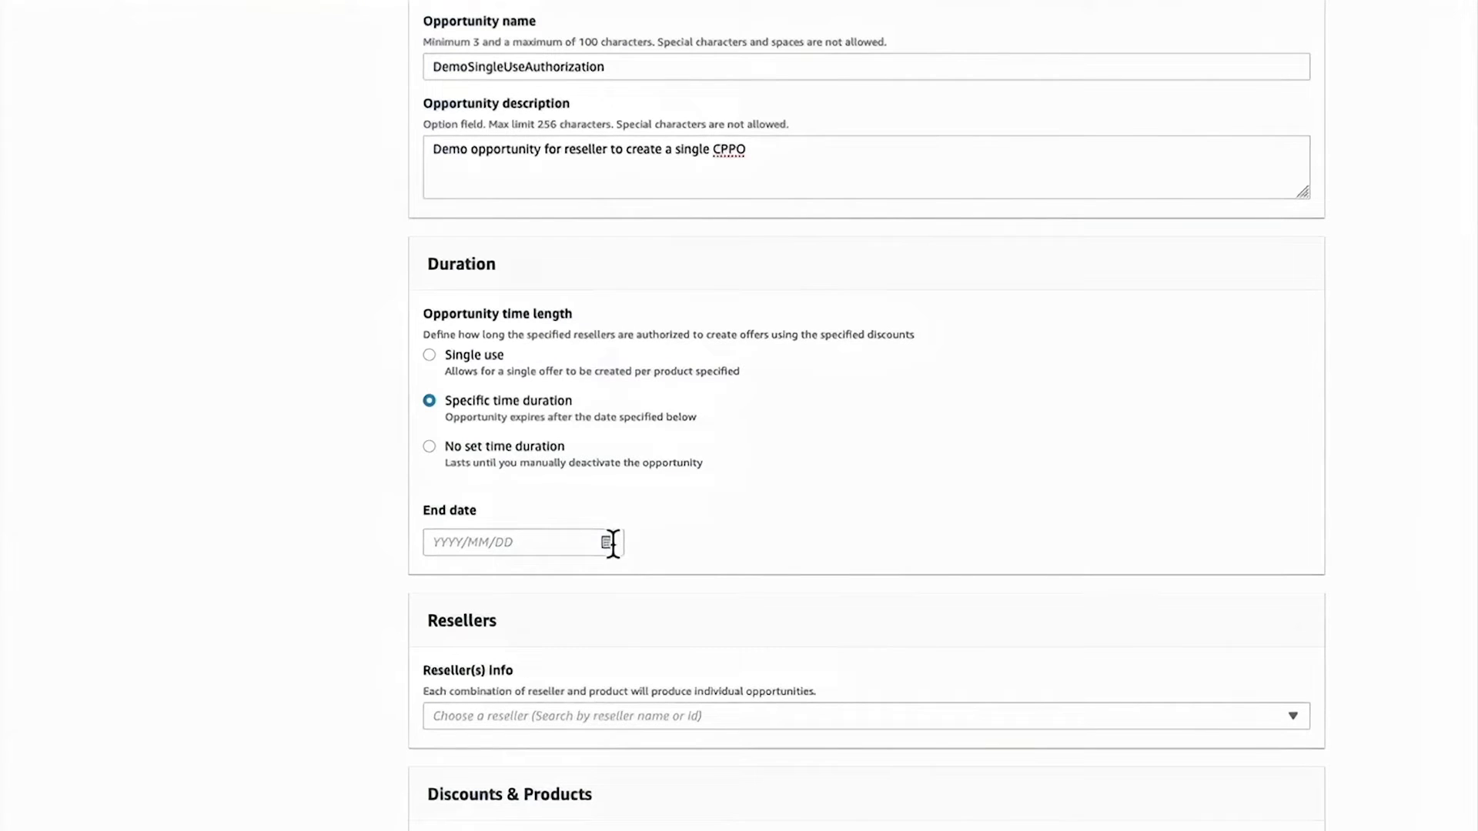
pyautogui.click(436, 356)
pyautogui.click(608, 543)
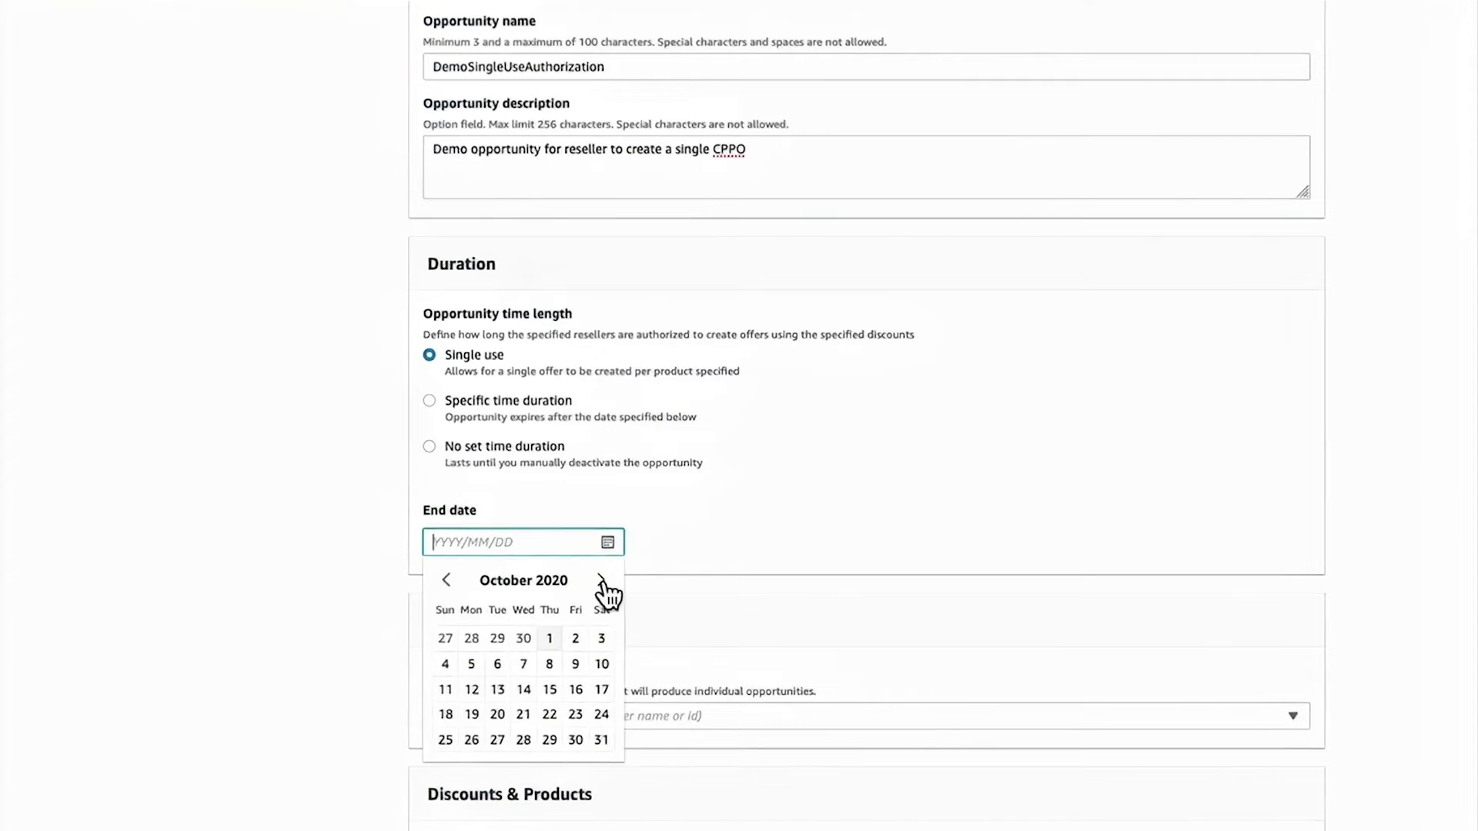
pyautogui.click(576, 739)
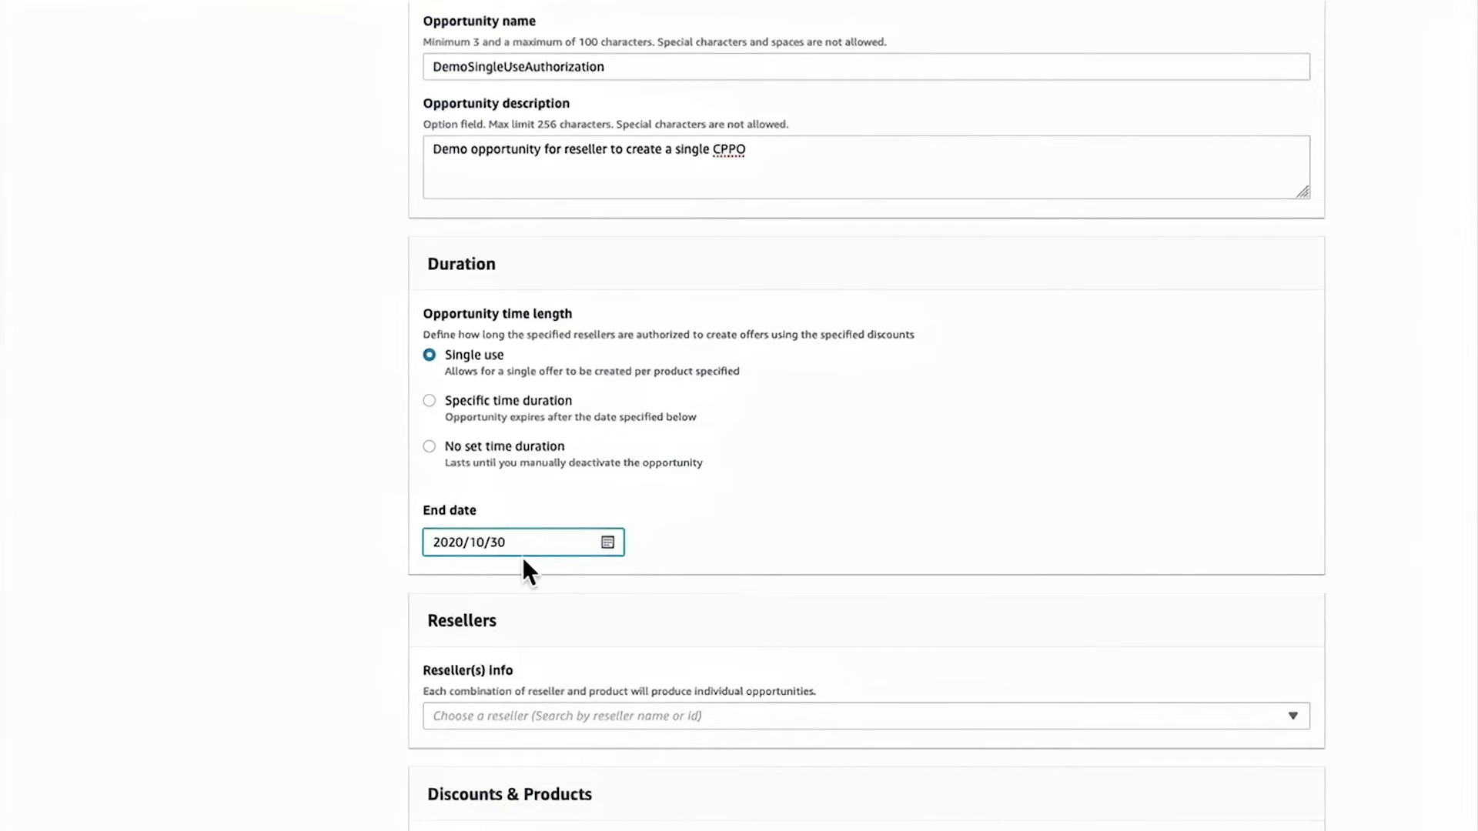
pyautogui.scroll(-3, 527, 571)
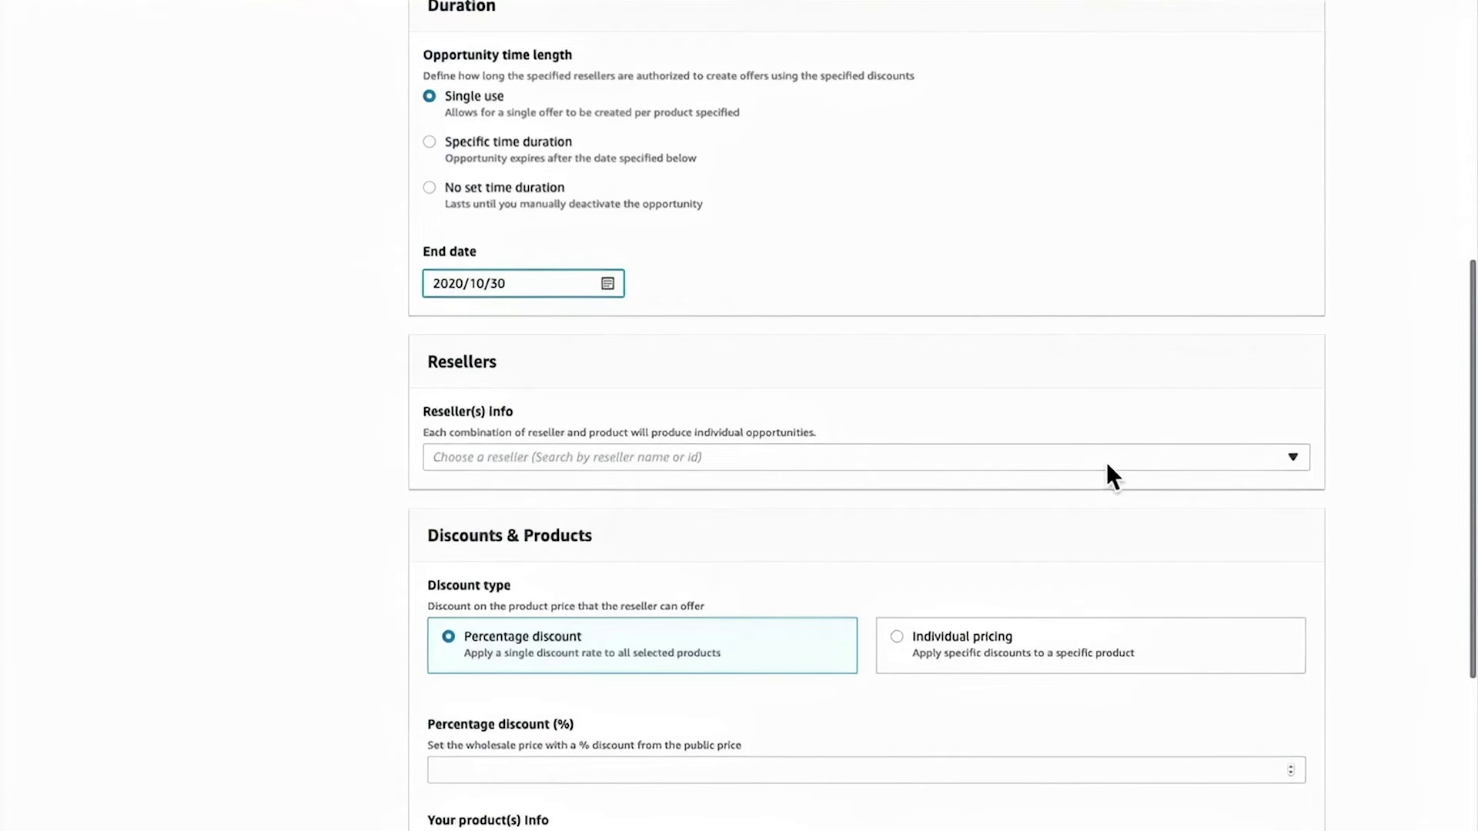
# Search resellers for 'aws marketplace' and add AWS Marketplace Channel.
pyautogui.click(1110, 471)
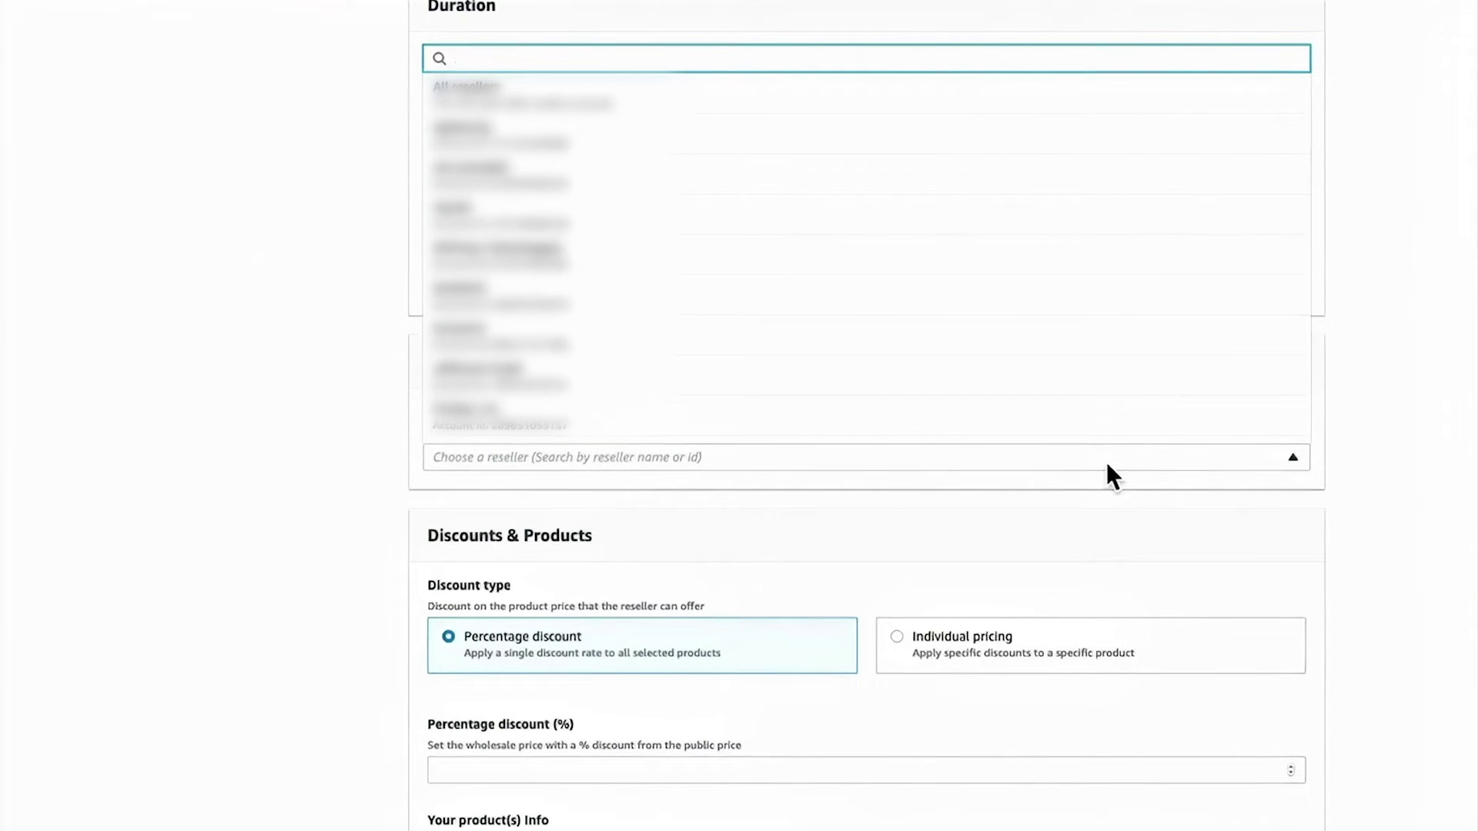
pyautogui.write('aws')
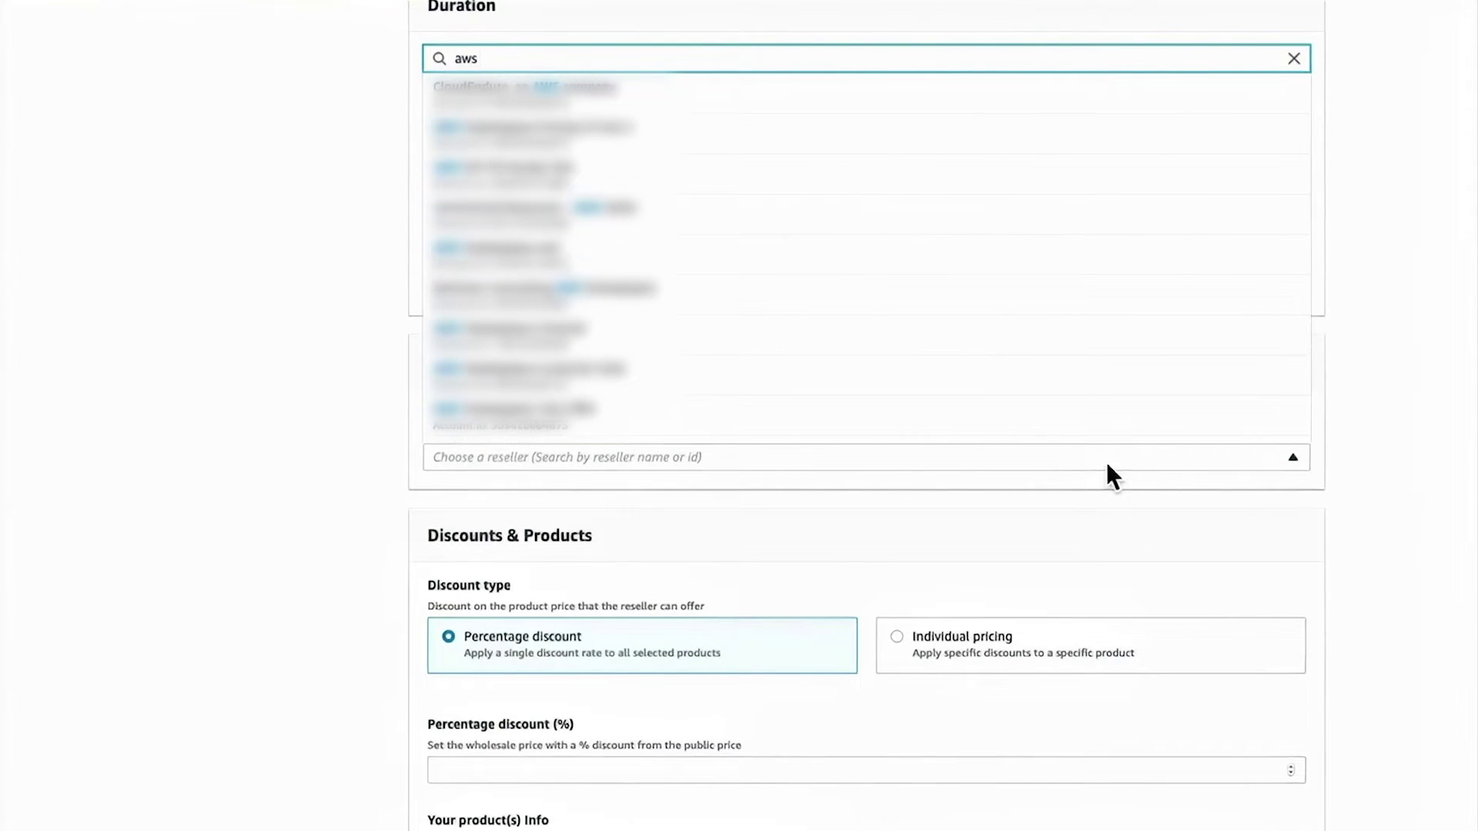
pyautogui.write(' mark')
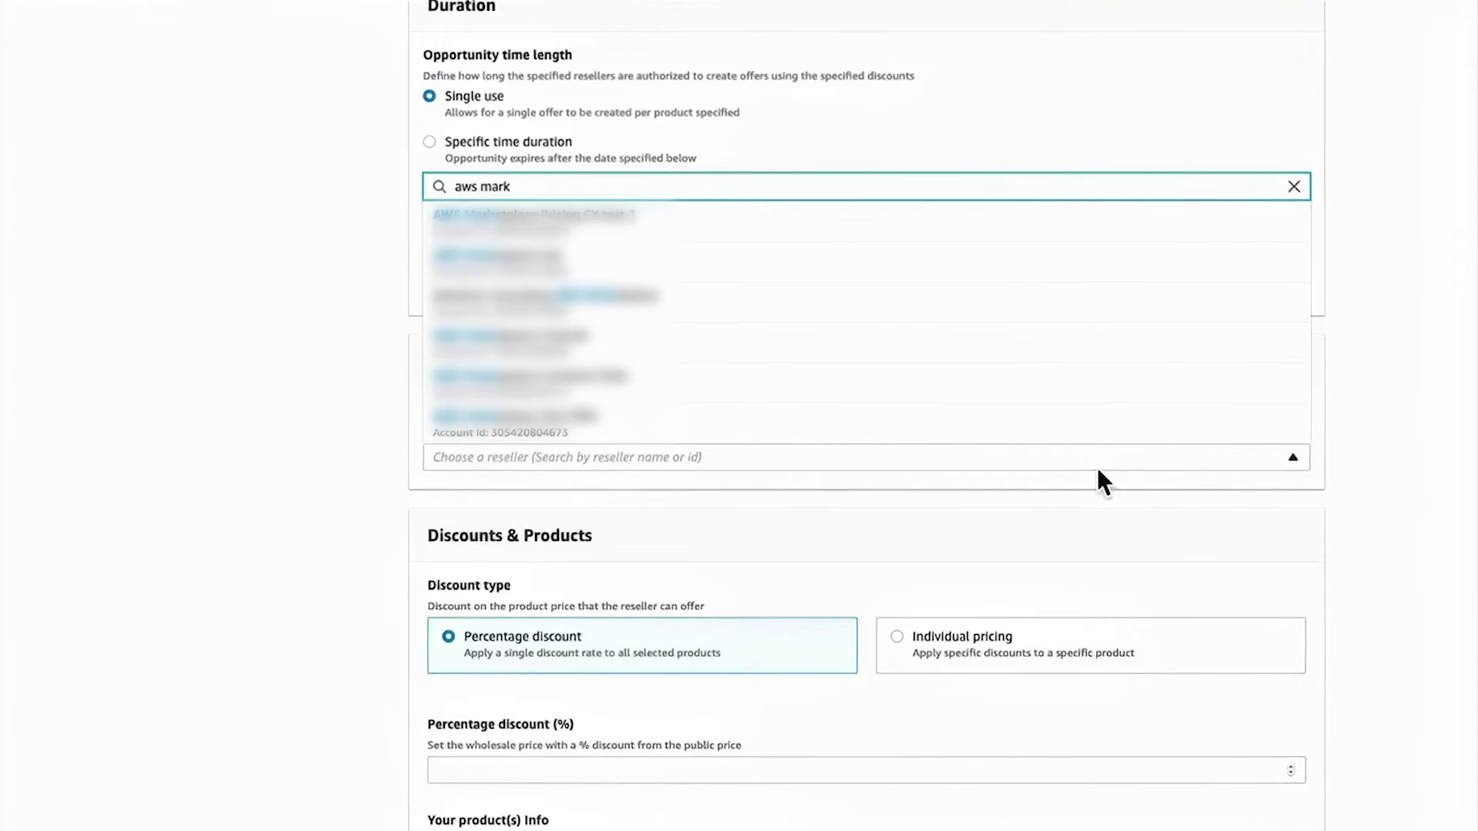
pyautogui.write('etplace')
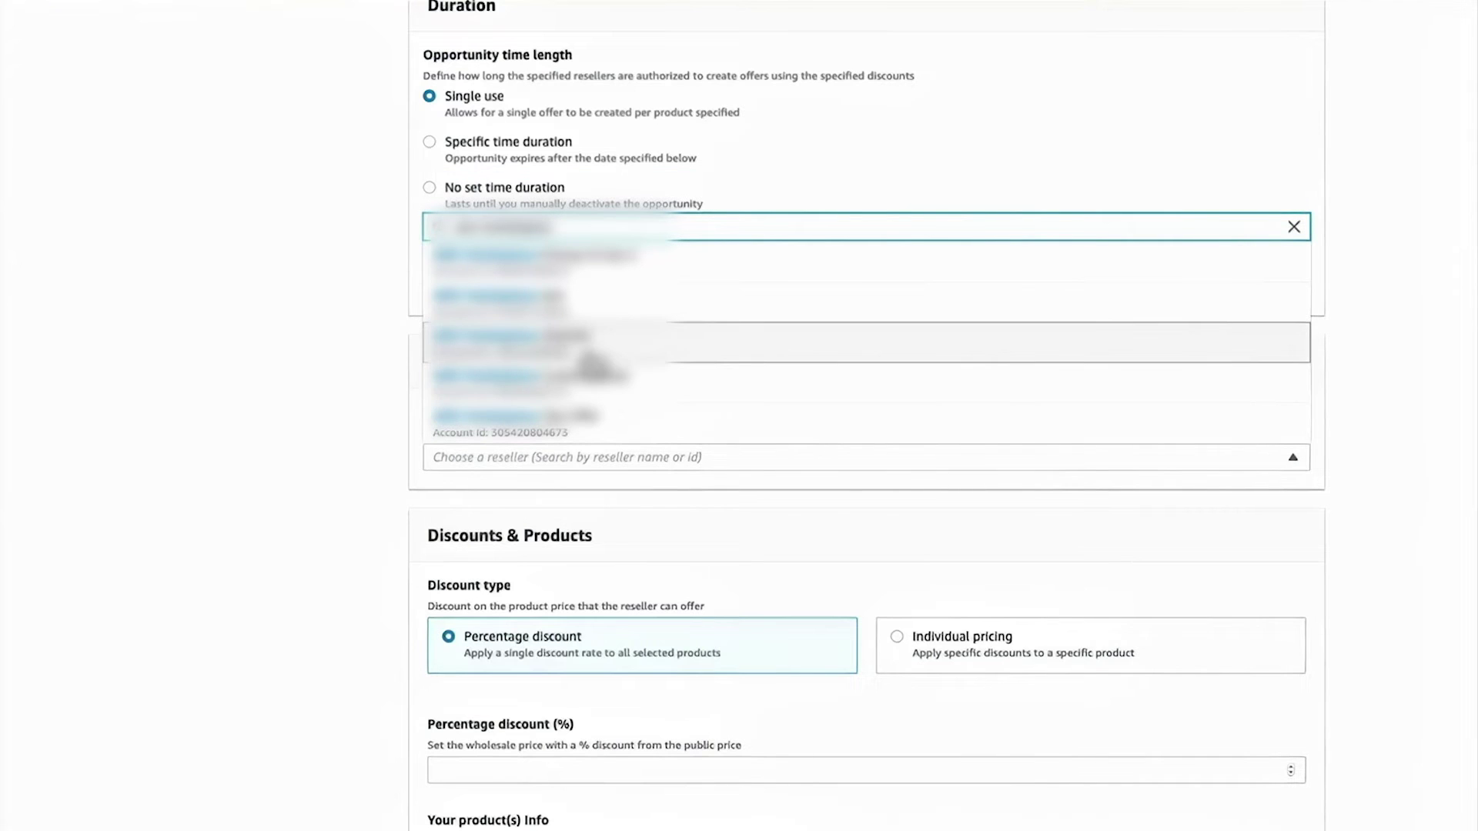
pyautogui.click(590, 358)
pyautogui.click(287, 525)
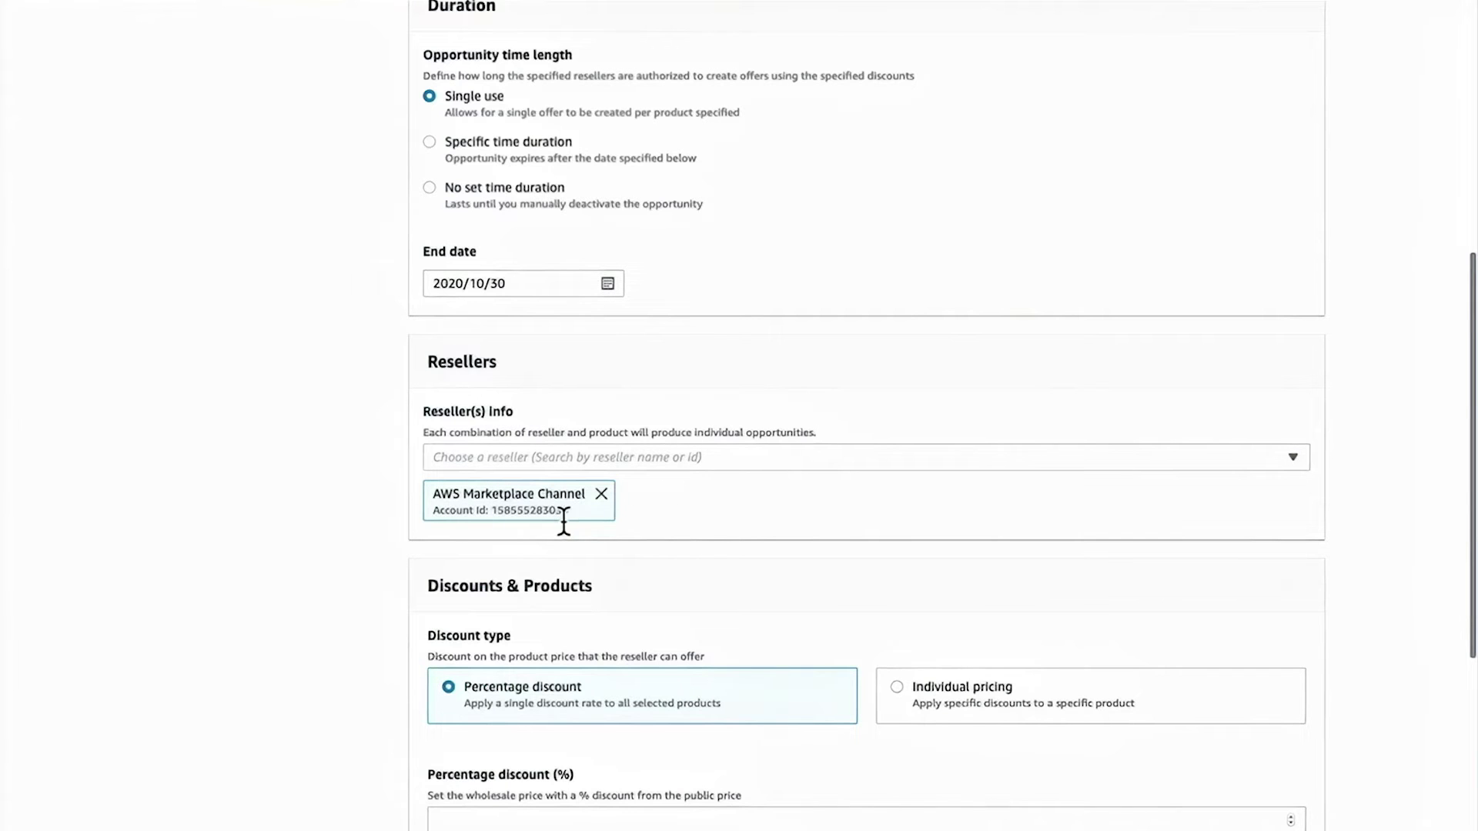
# Choose per-product individual pricing with the NodeJS Powered by Channel (SaaS Contract) product.
pyautogui.scroll(-1, 681, 539)
pyautogui.scroll(-1, 681, 539)
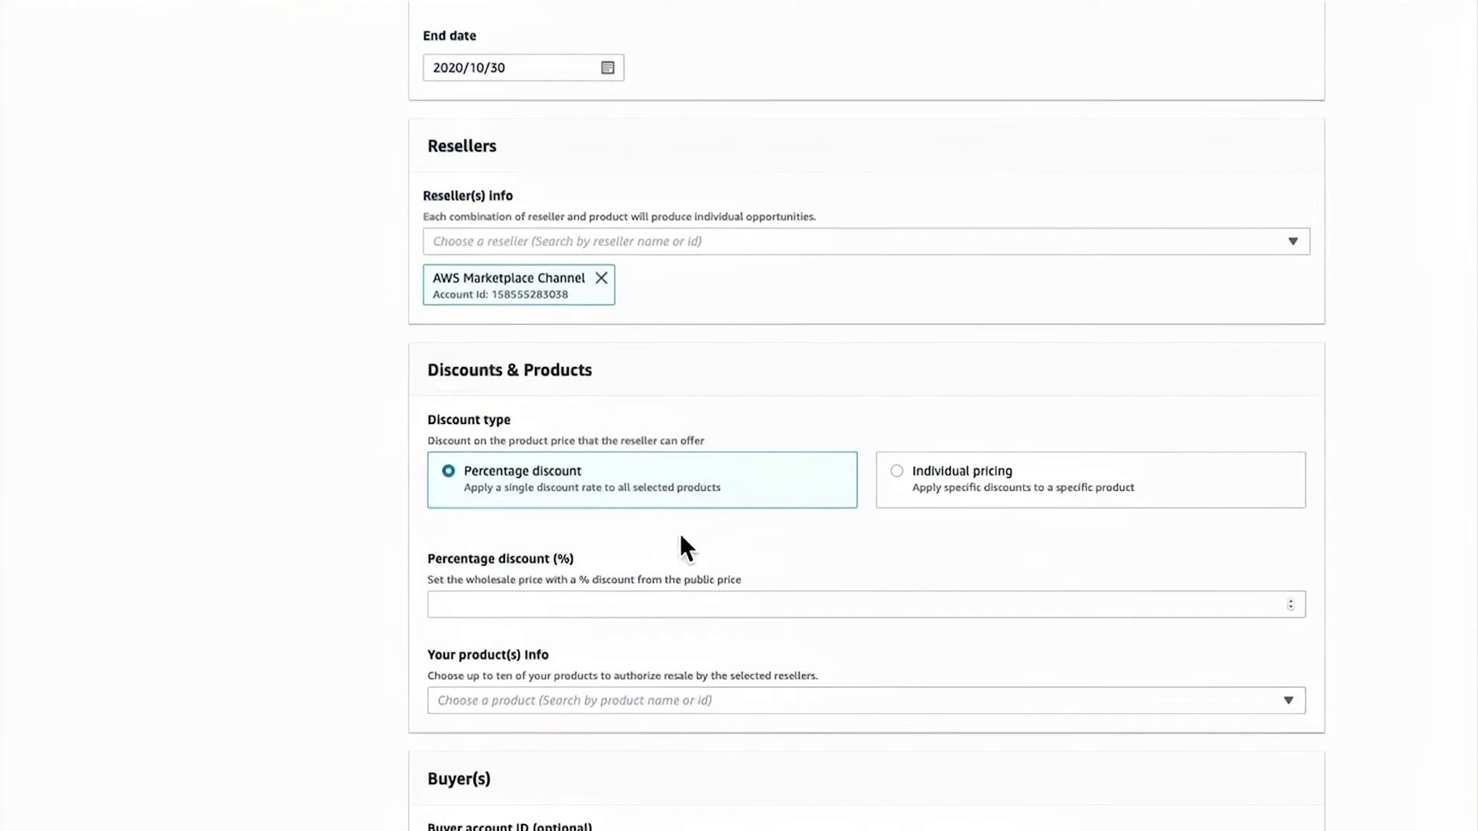
pyautogui.scroll(-1, 681, 536)
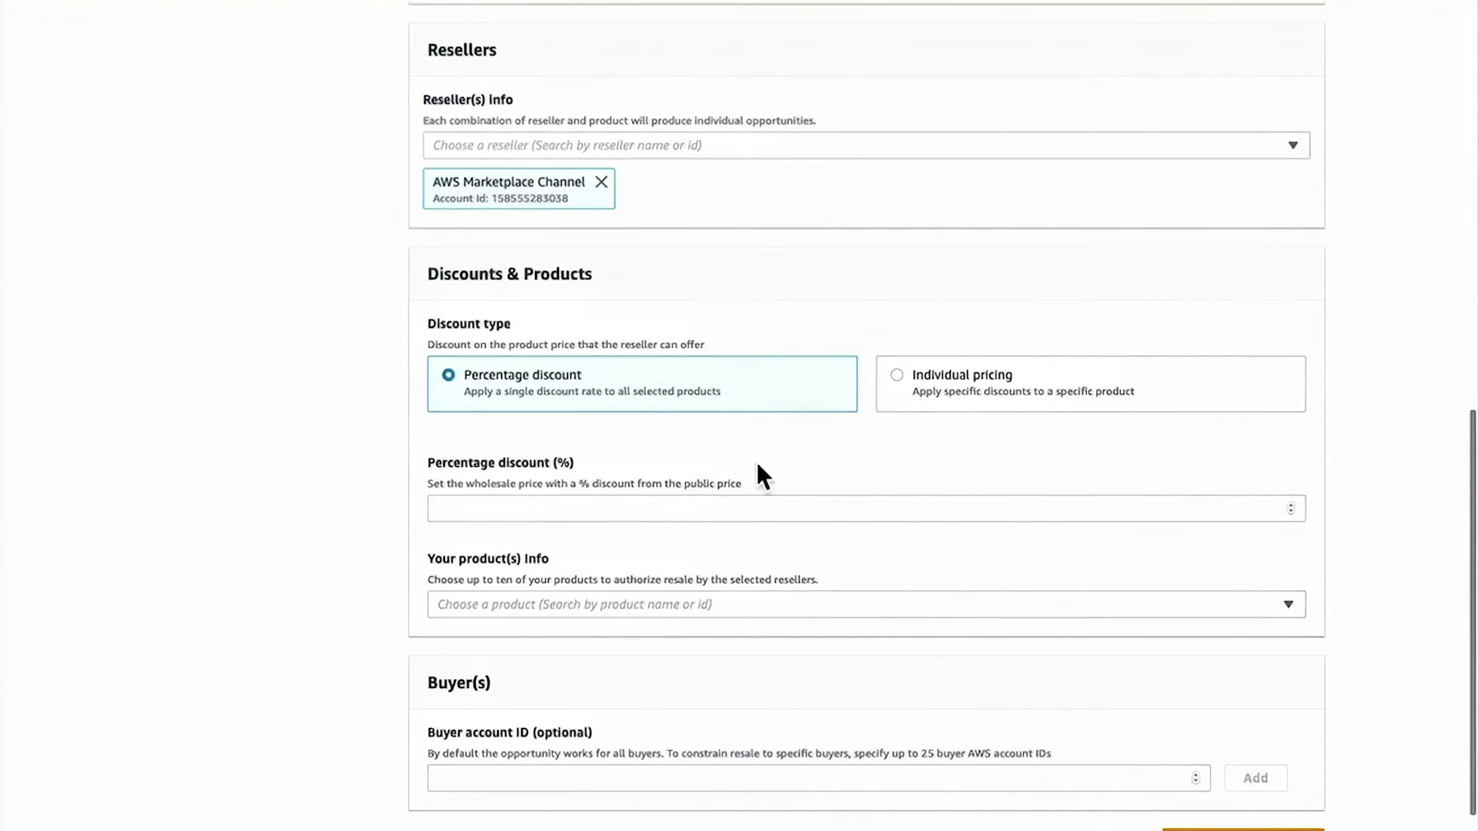
pyautogui.click(897, 384)
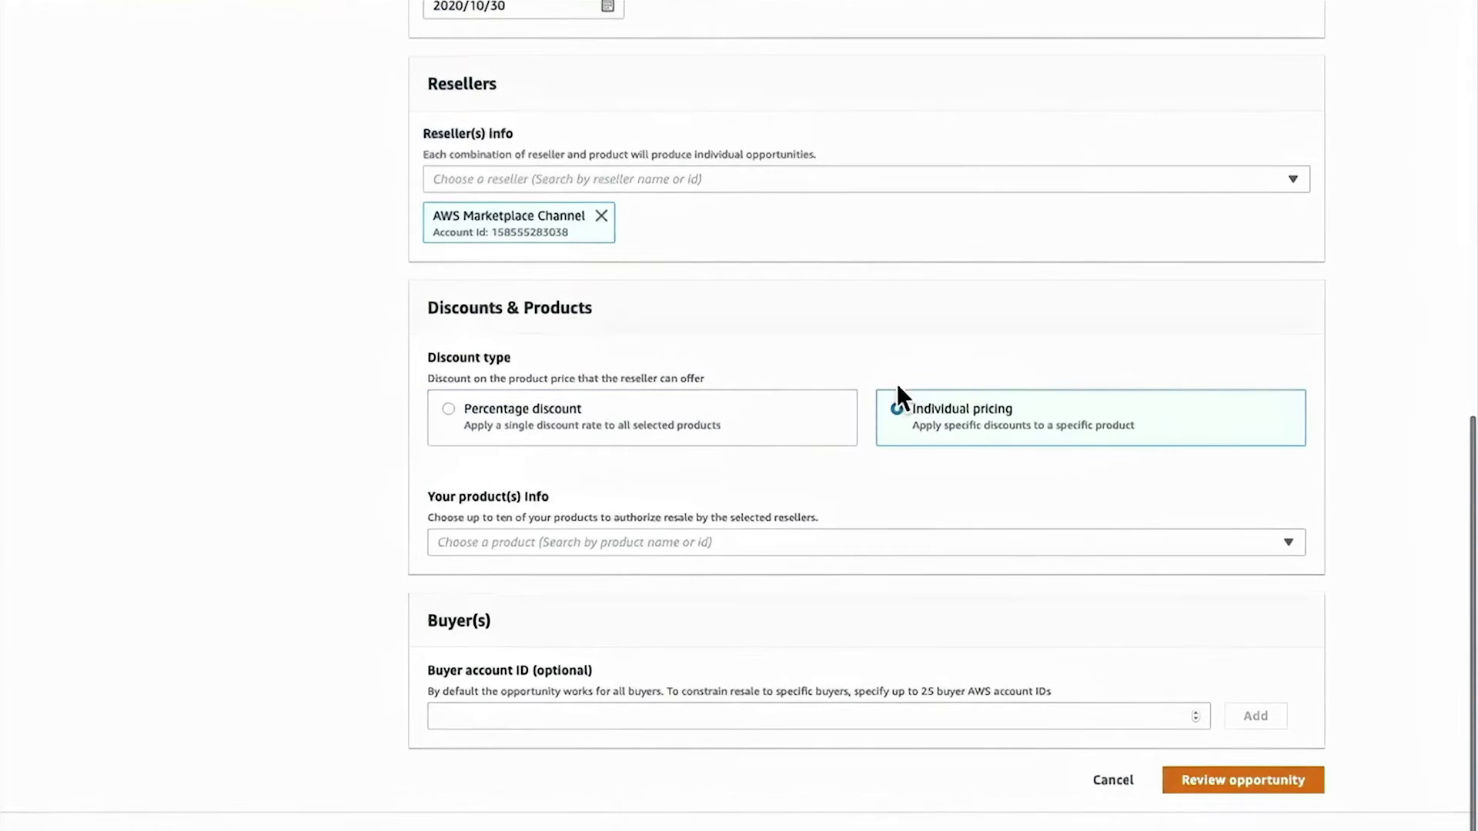
pyautogui.click(778, 549)
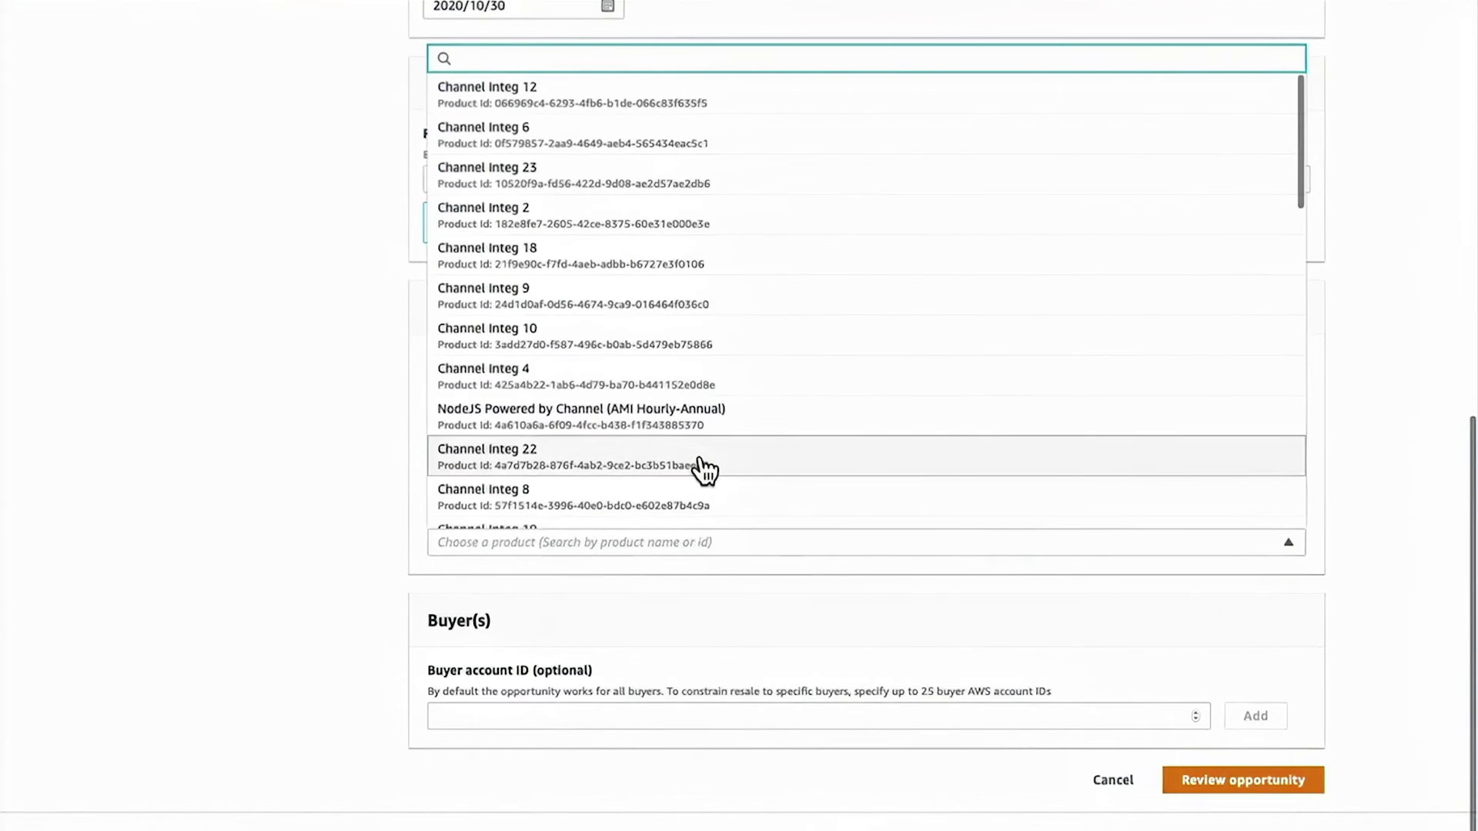
pyautogui.scroll(-4, 699, 468)
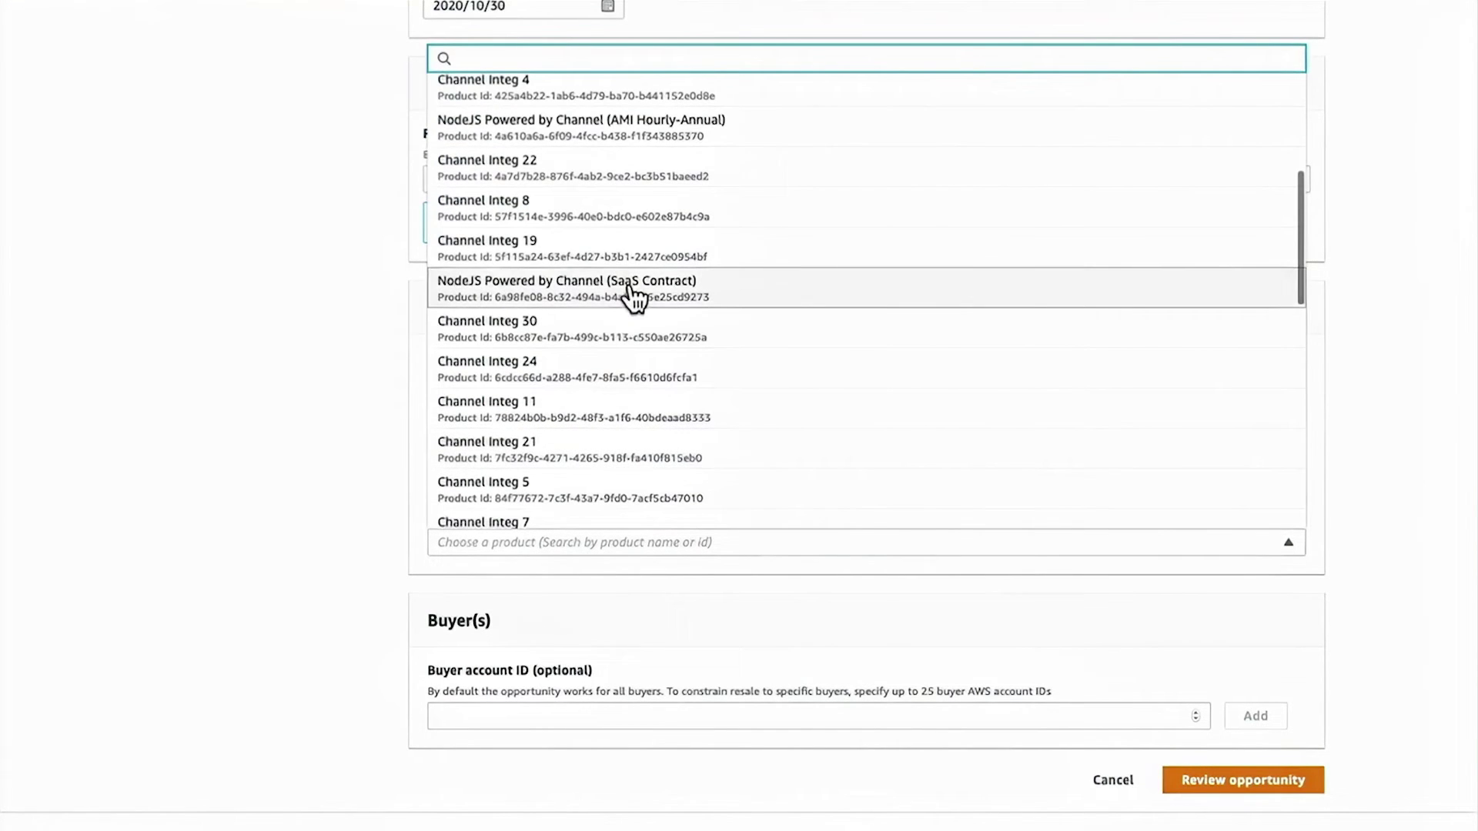
pyautogui.click(631, 297)
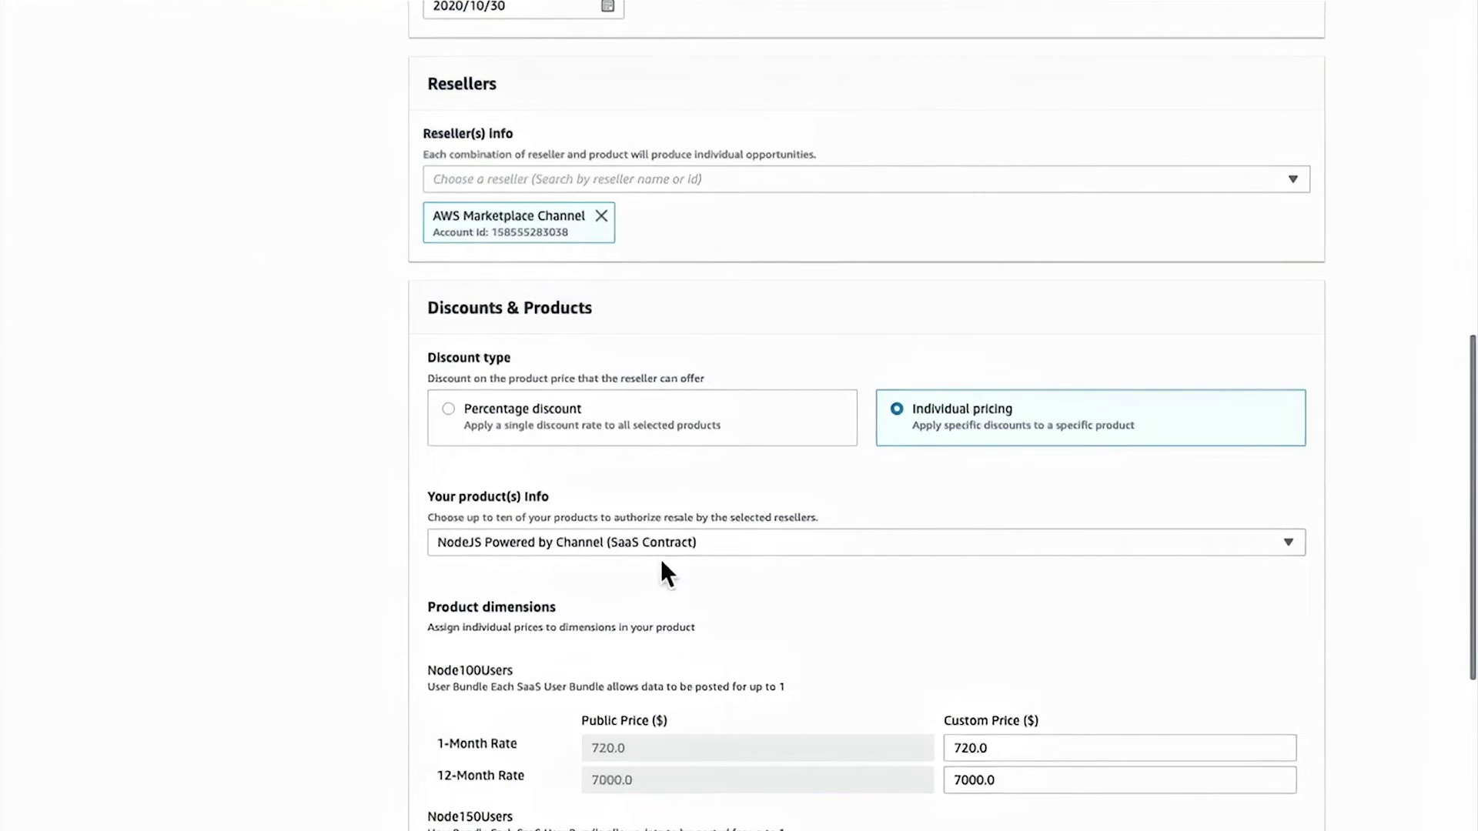
pyautogui.scroll(-2, 662, 562)
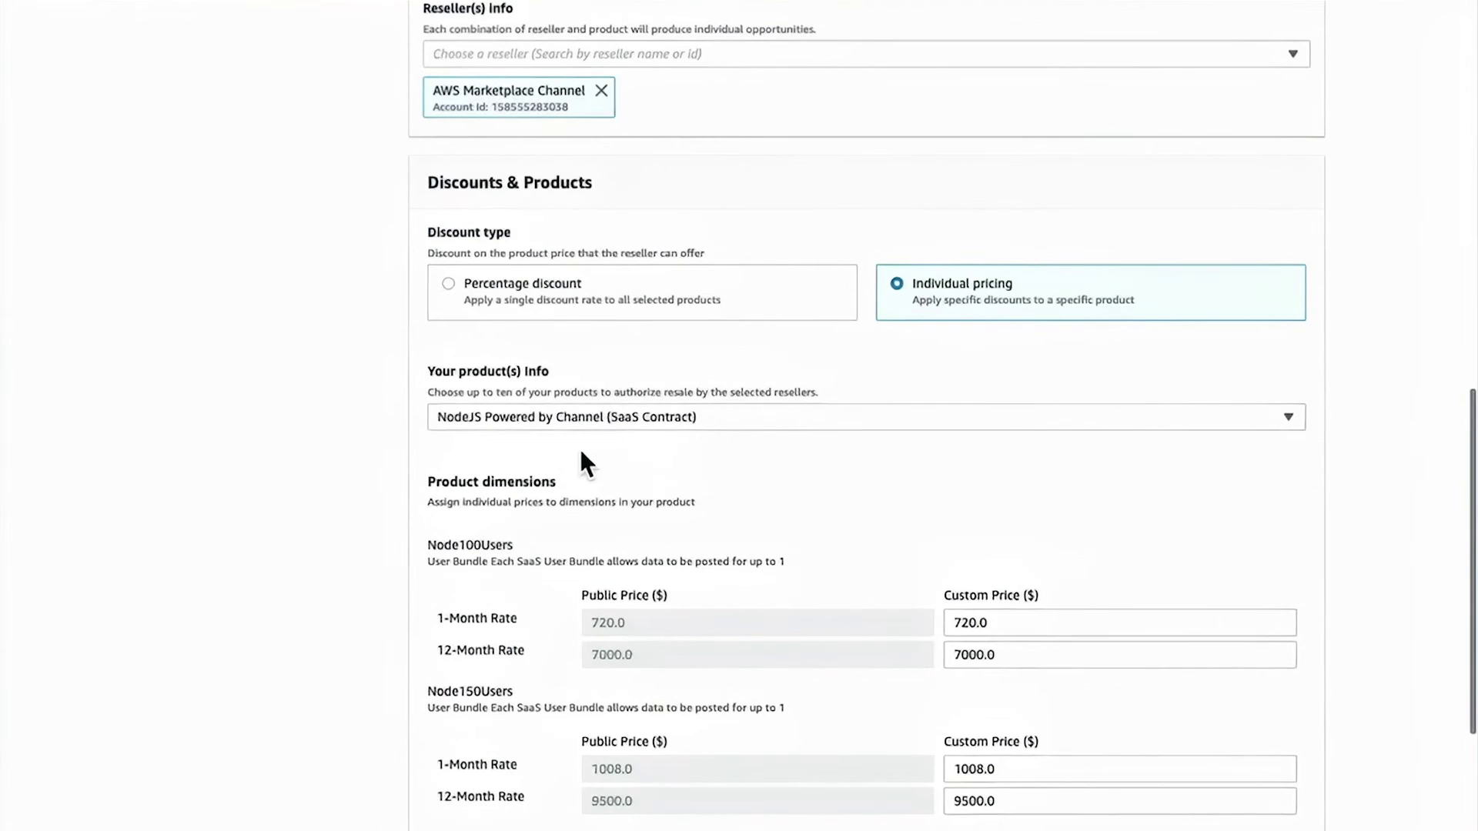
pyautogui.scroll(-1, 665, 472)
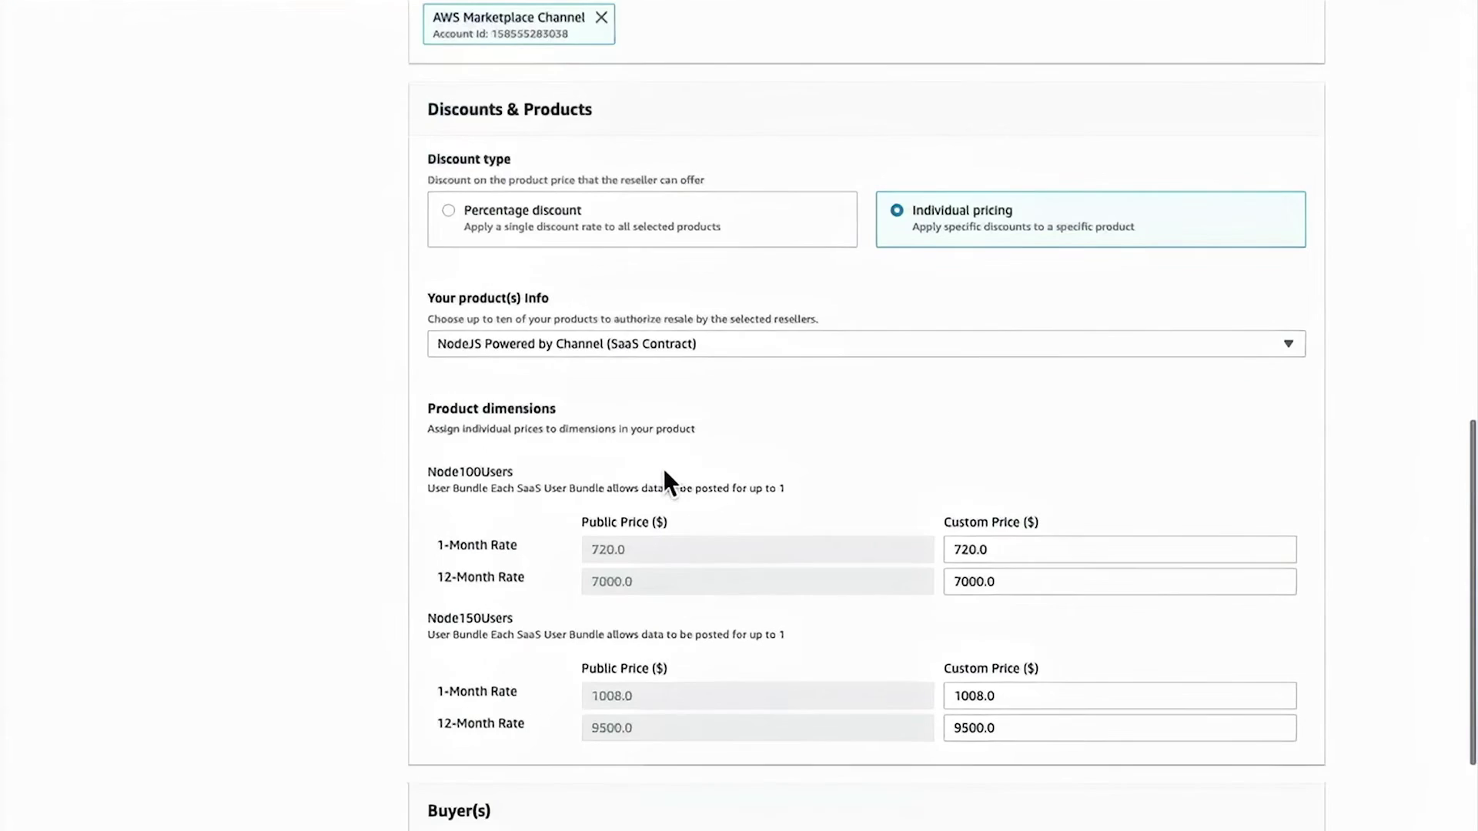
pyautogui.scroll(-1, 664, 472)
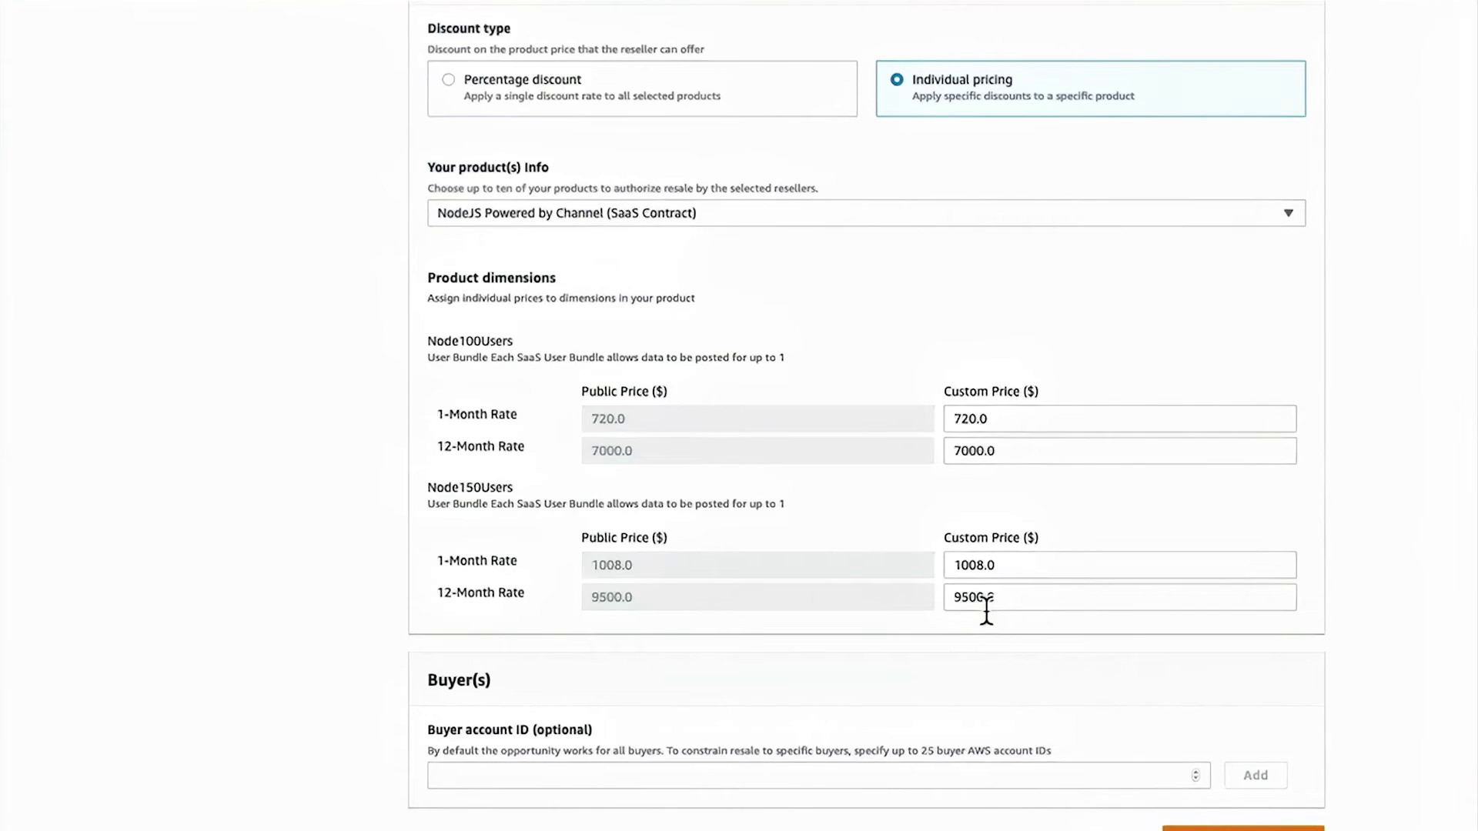
pyautogui.scroll(3, 986, 610)
# Switch to a 20% percentage discount on NodeJS Powered by Channel (SaaS Contract).
pyautogui.click(456, 337)
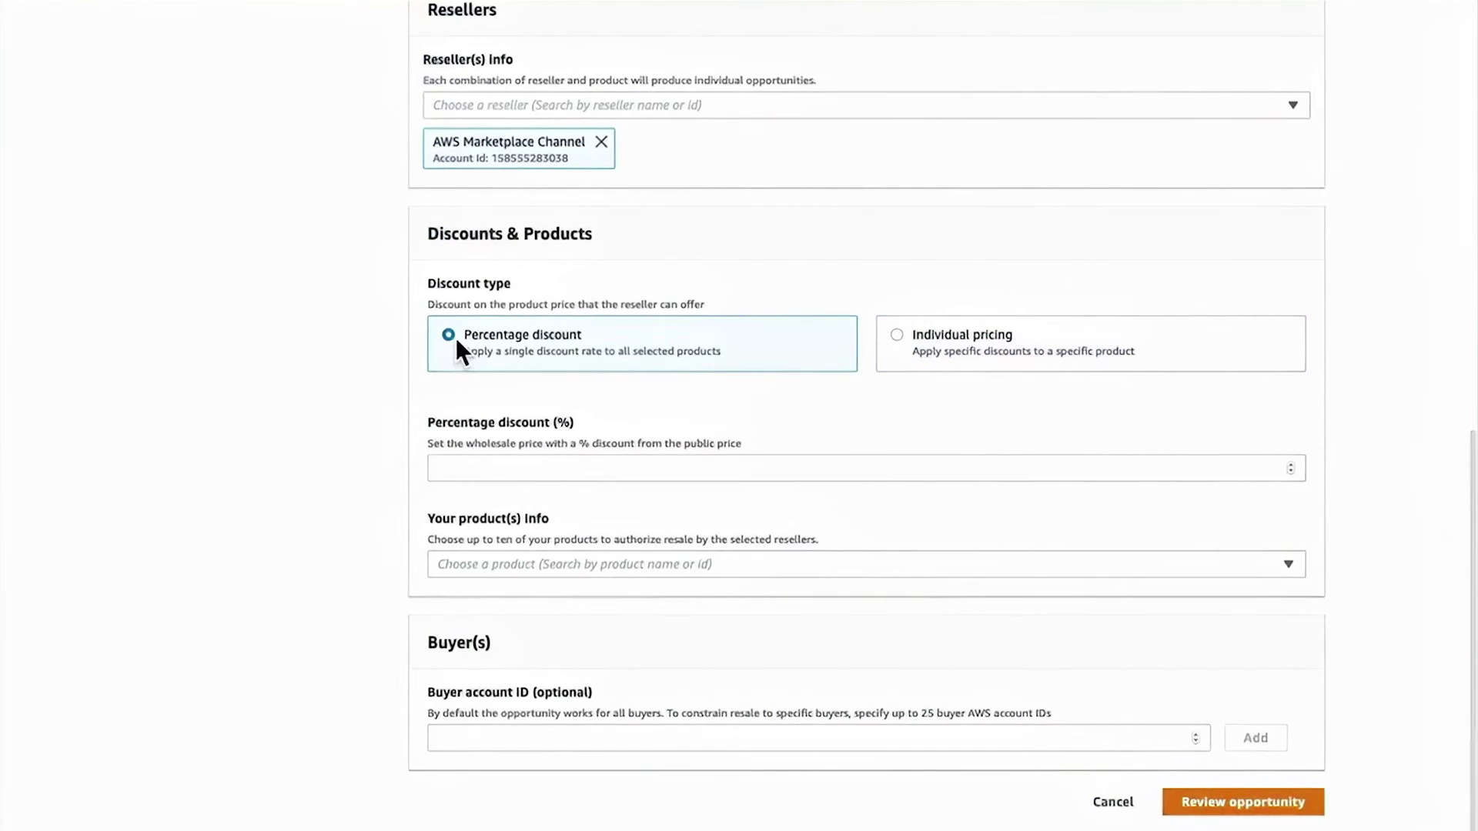
pyautogui.click(617, 561)
pyautogui.scroll(-5, 677, 511)
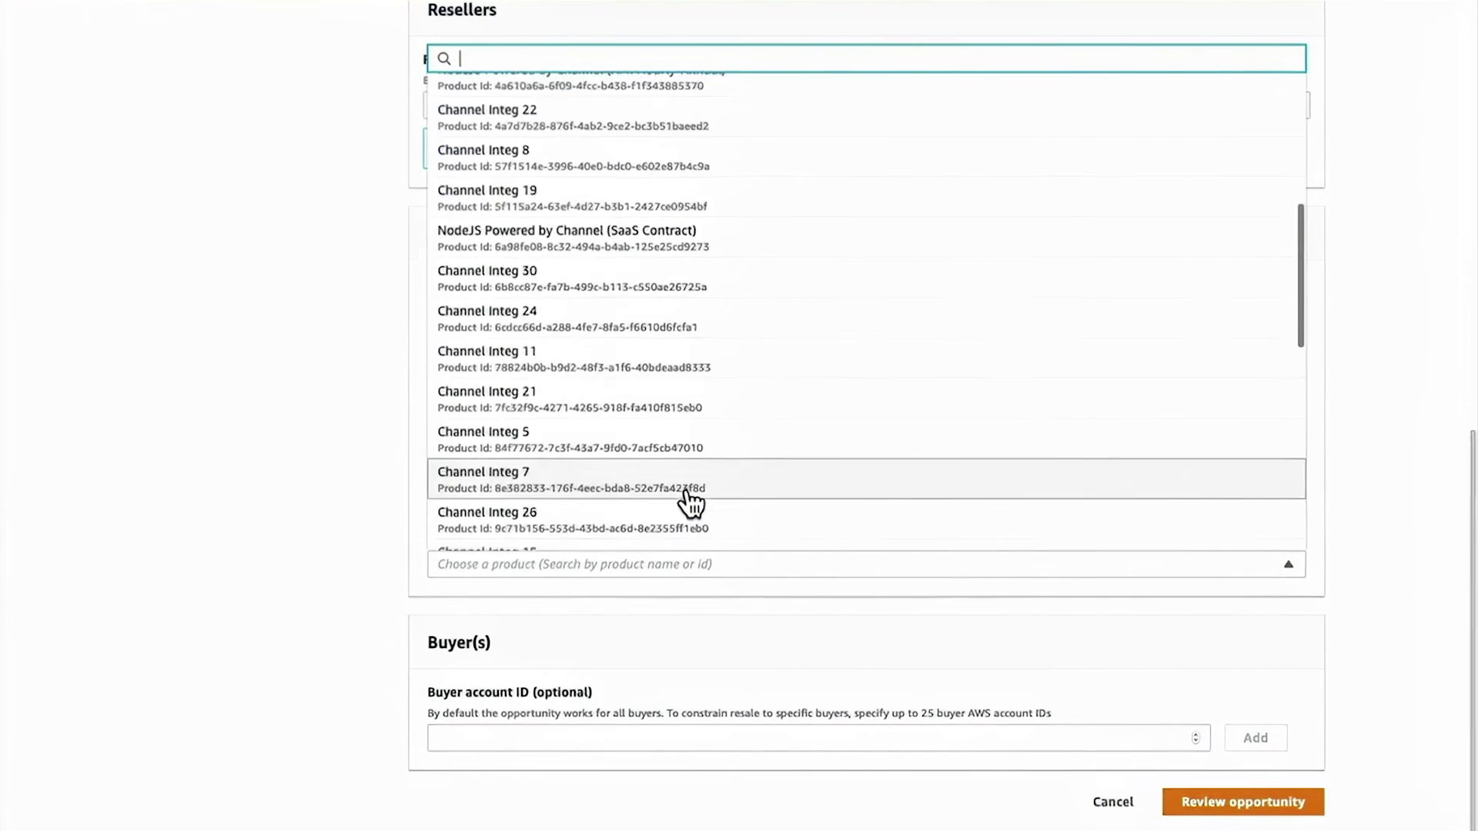
pyautogui.scroll(-5, 690, 504)
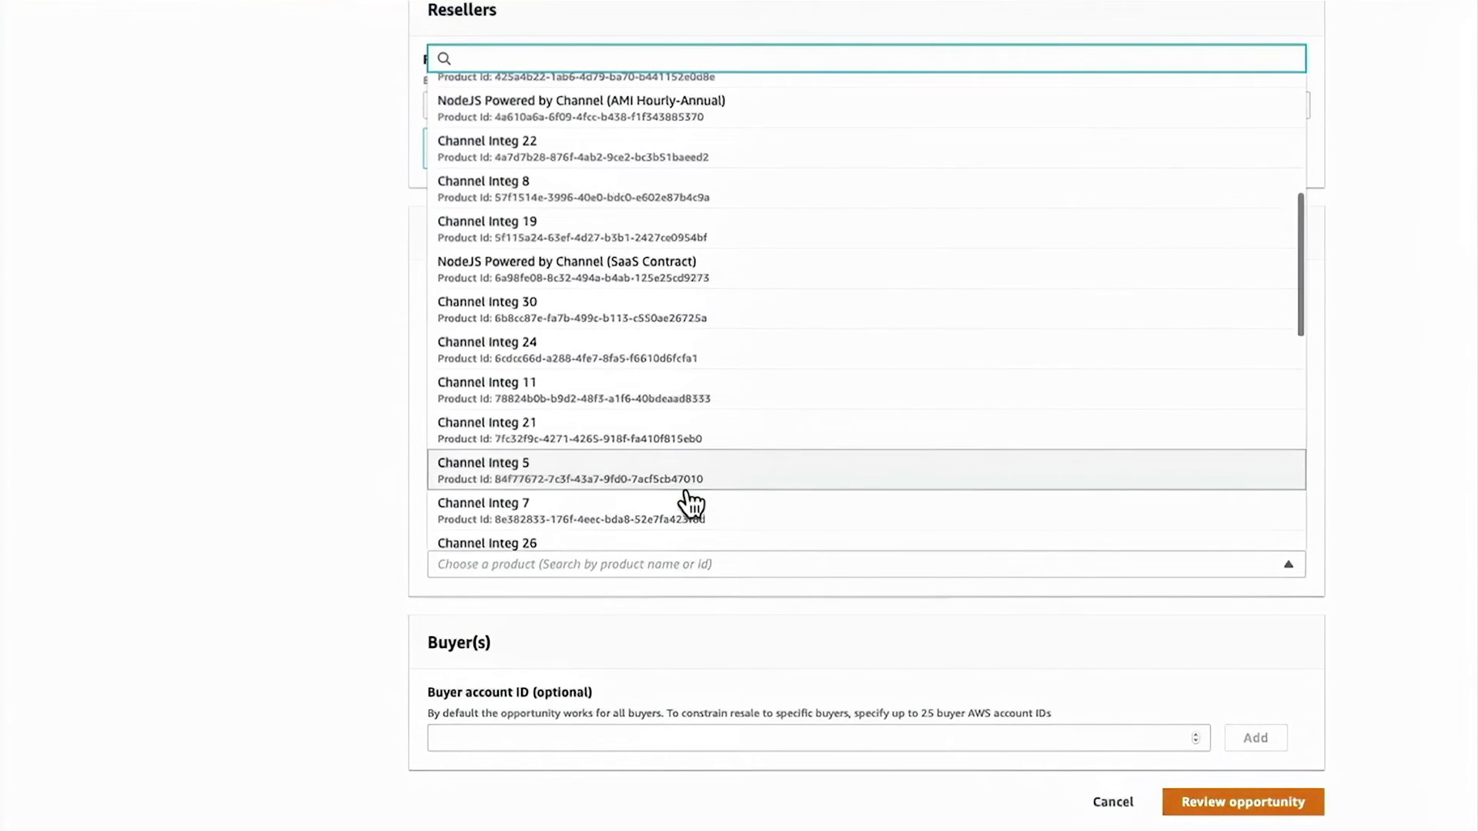
pyautogui.click(648, 265)
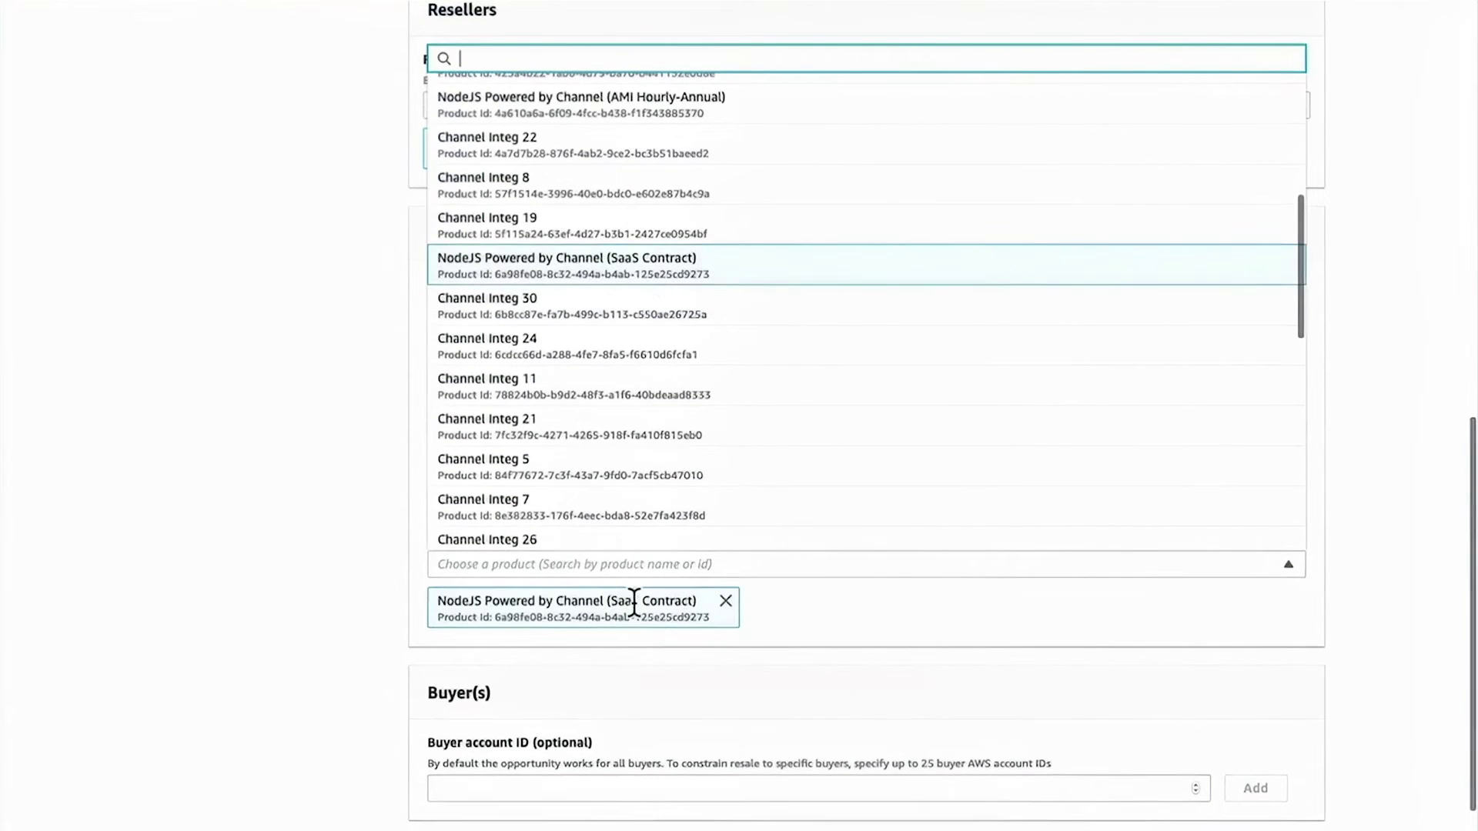
pyautogui.click(375, 568)
pyautogui.click(481, 471)
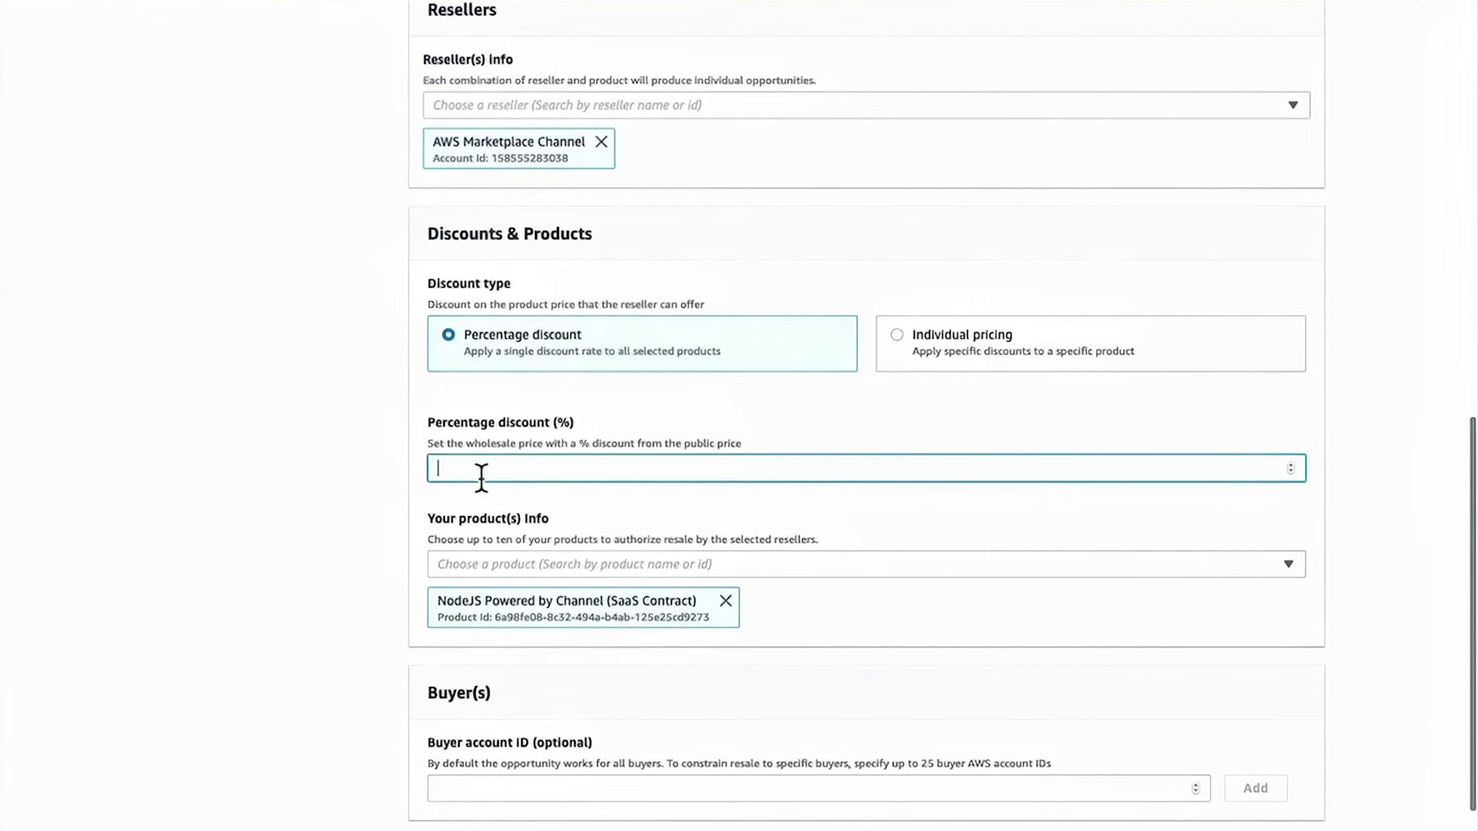
pyautogui.write('20')
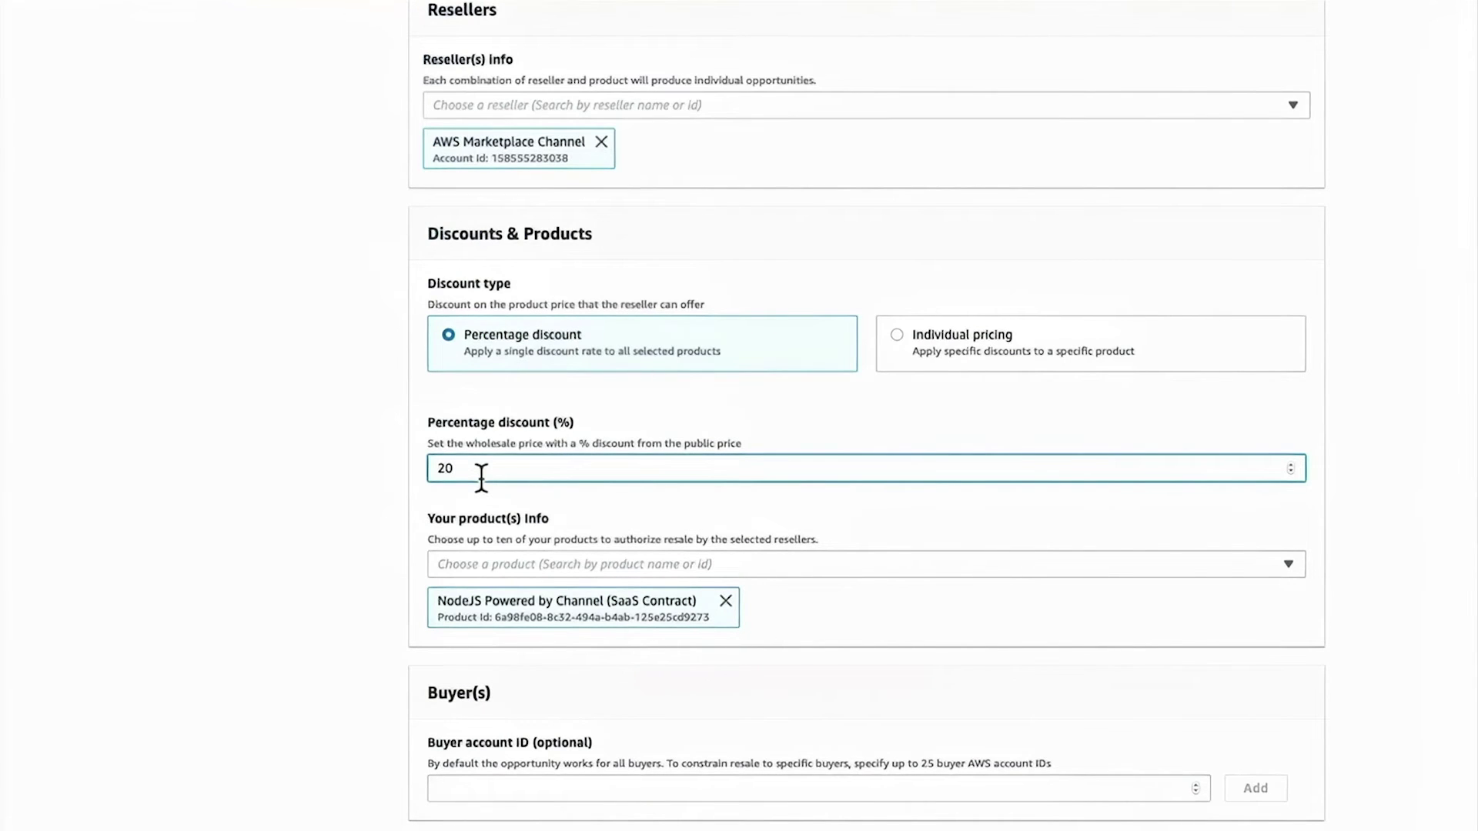
pyautogui.click(765, 431)
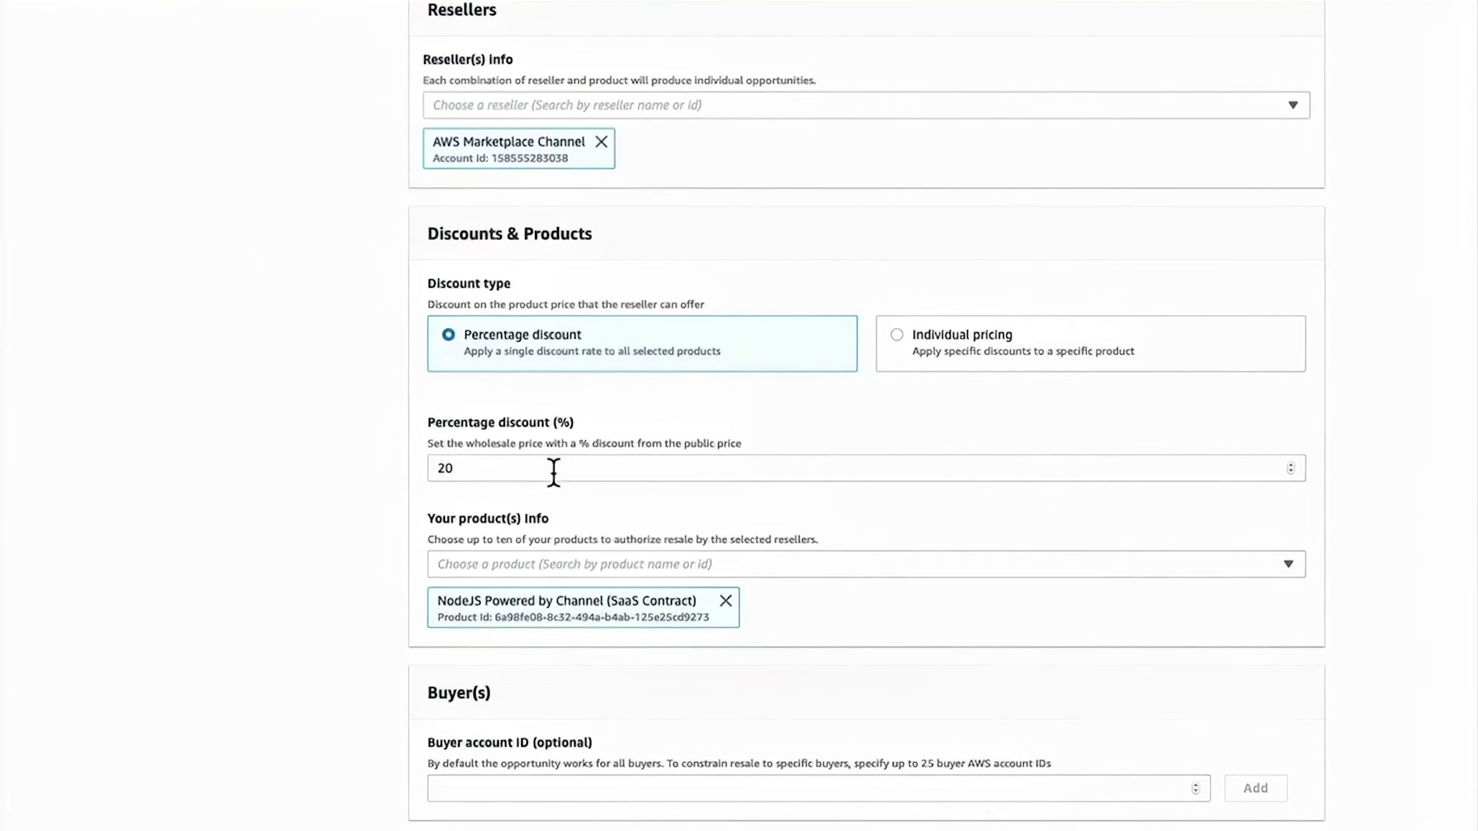
# Add the buyer's AWS account ID, restoring its dropped leading zero.
pyautogui.scroll(-1, 553, 471)
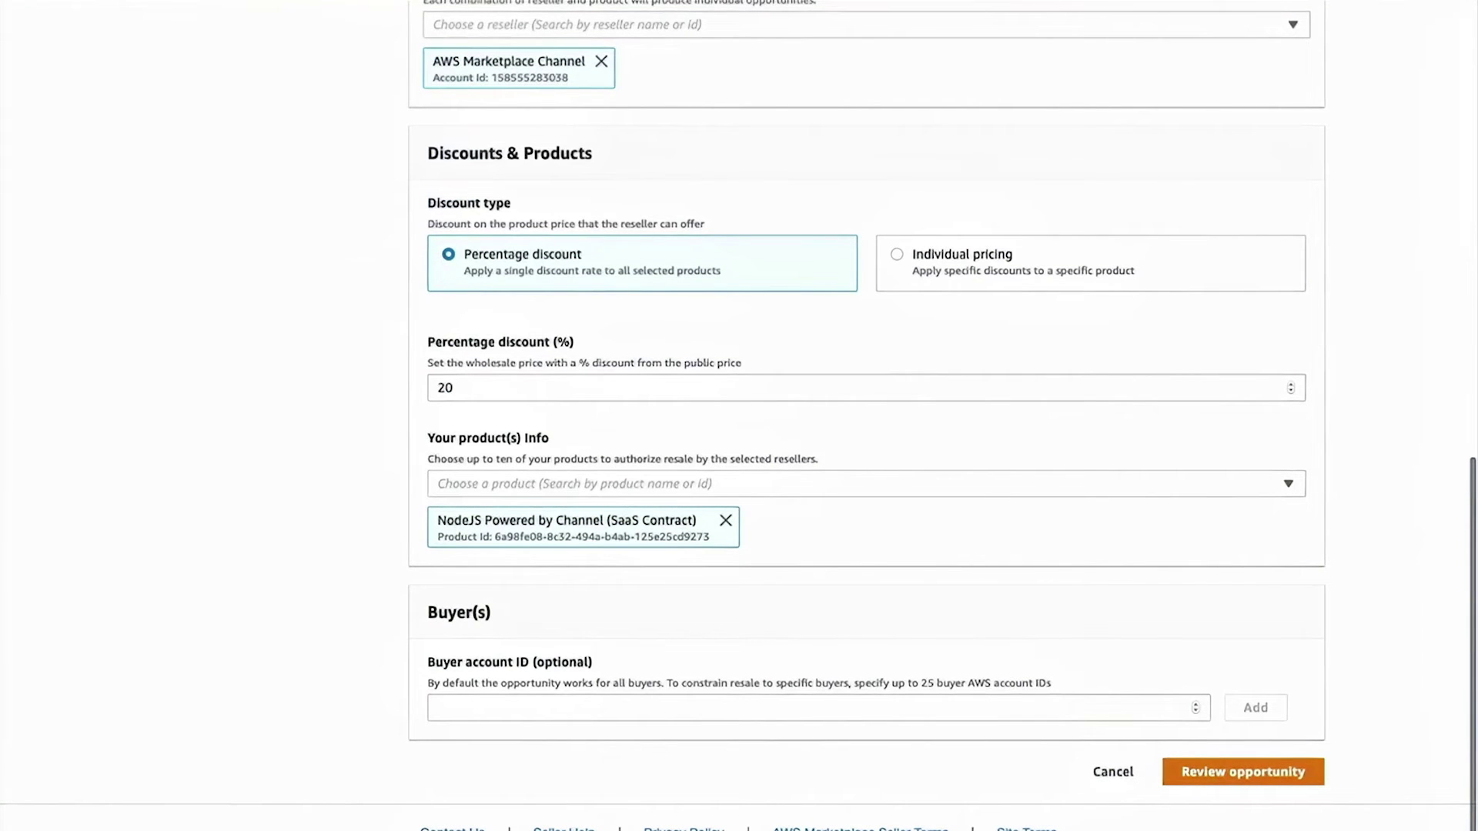
pyautogui.click(522, 716)
pyautogui.press('super+v')
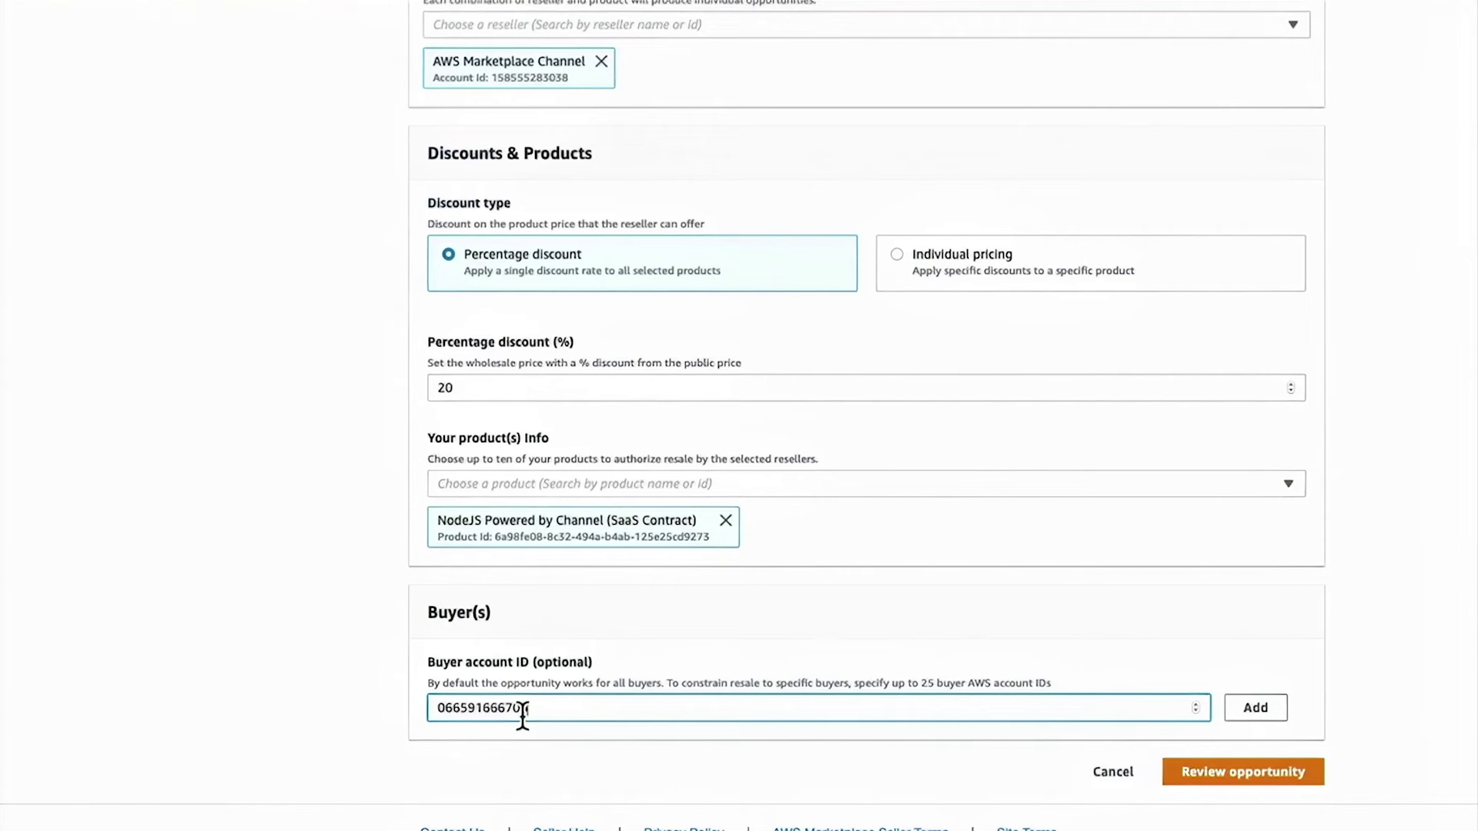
pyautogui.click(579, 732)
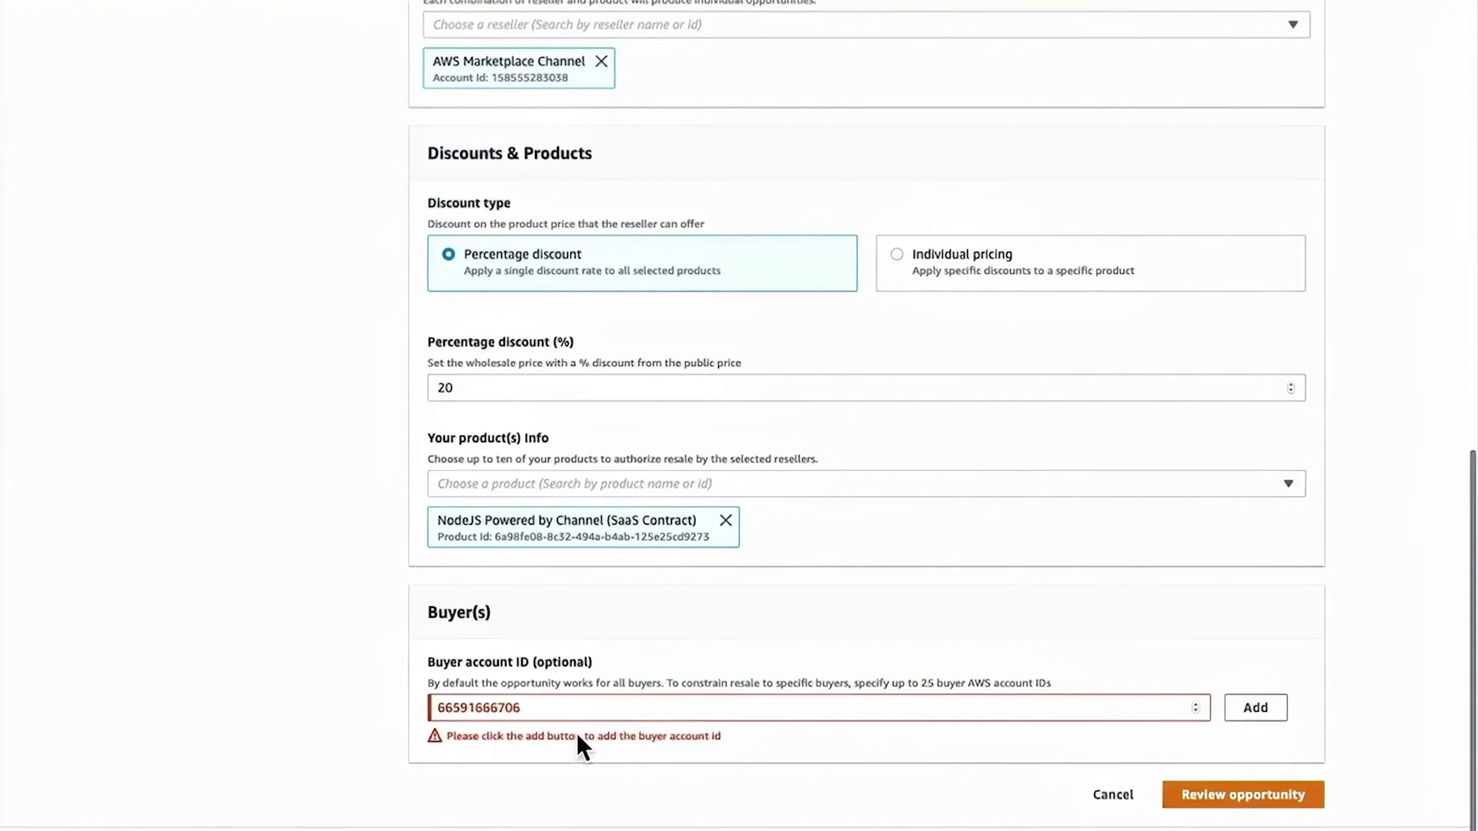
pyautogui.click(438, 712)
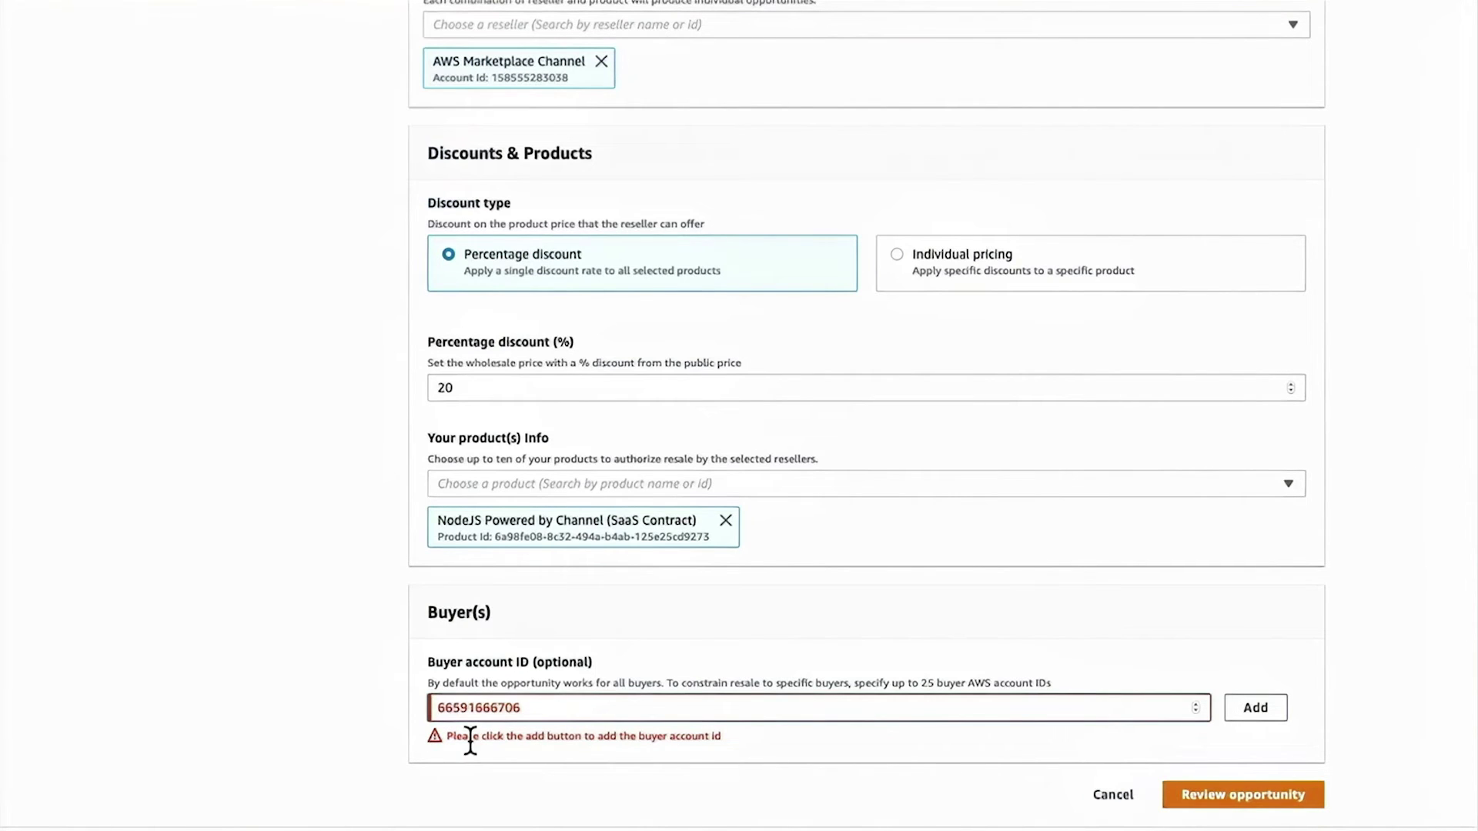
pyautogui.write('0')
pyautogui.click(609, 766)
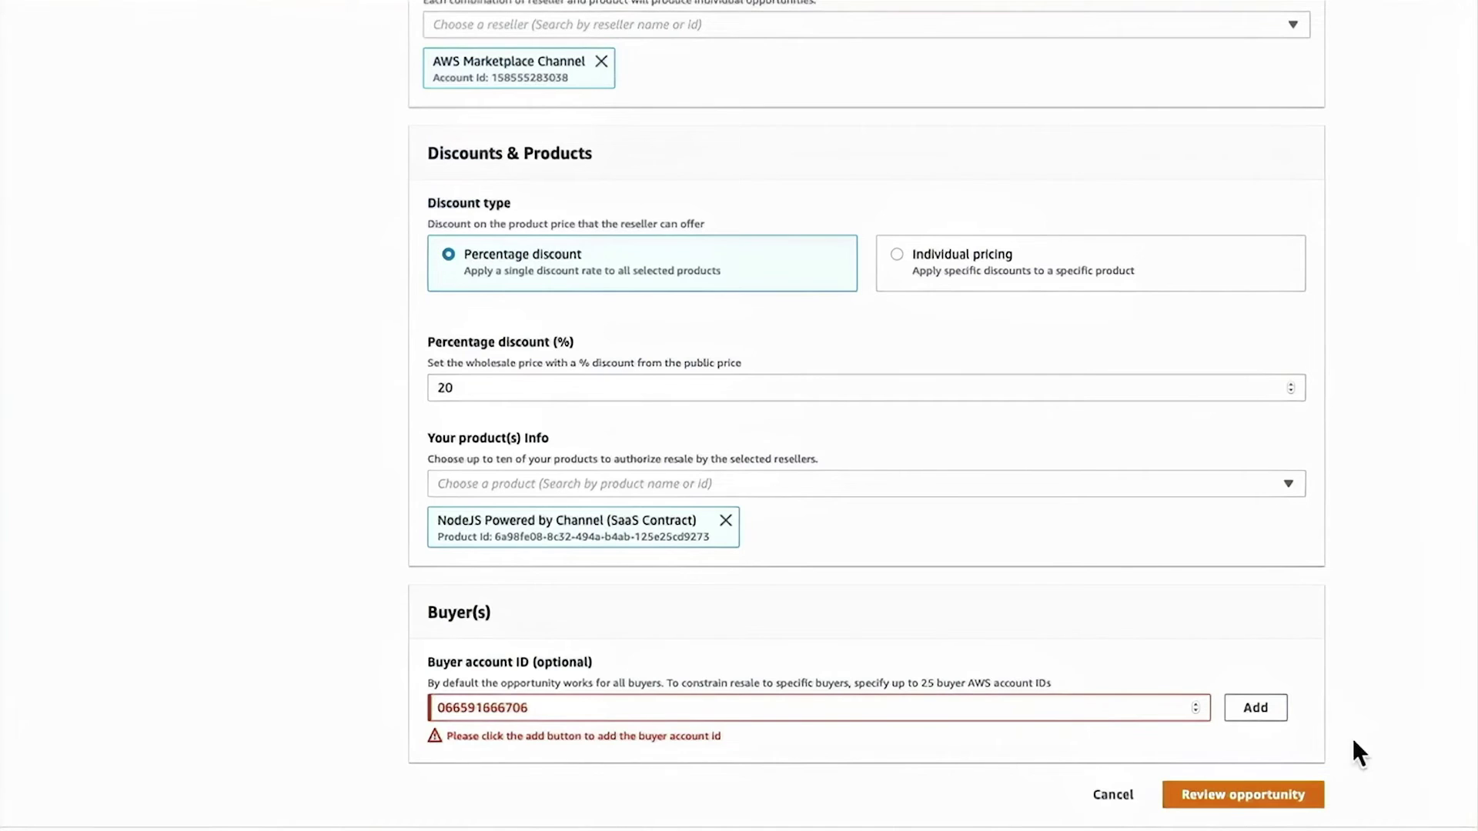
pyautogui.click(1259, 710)
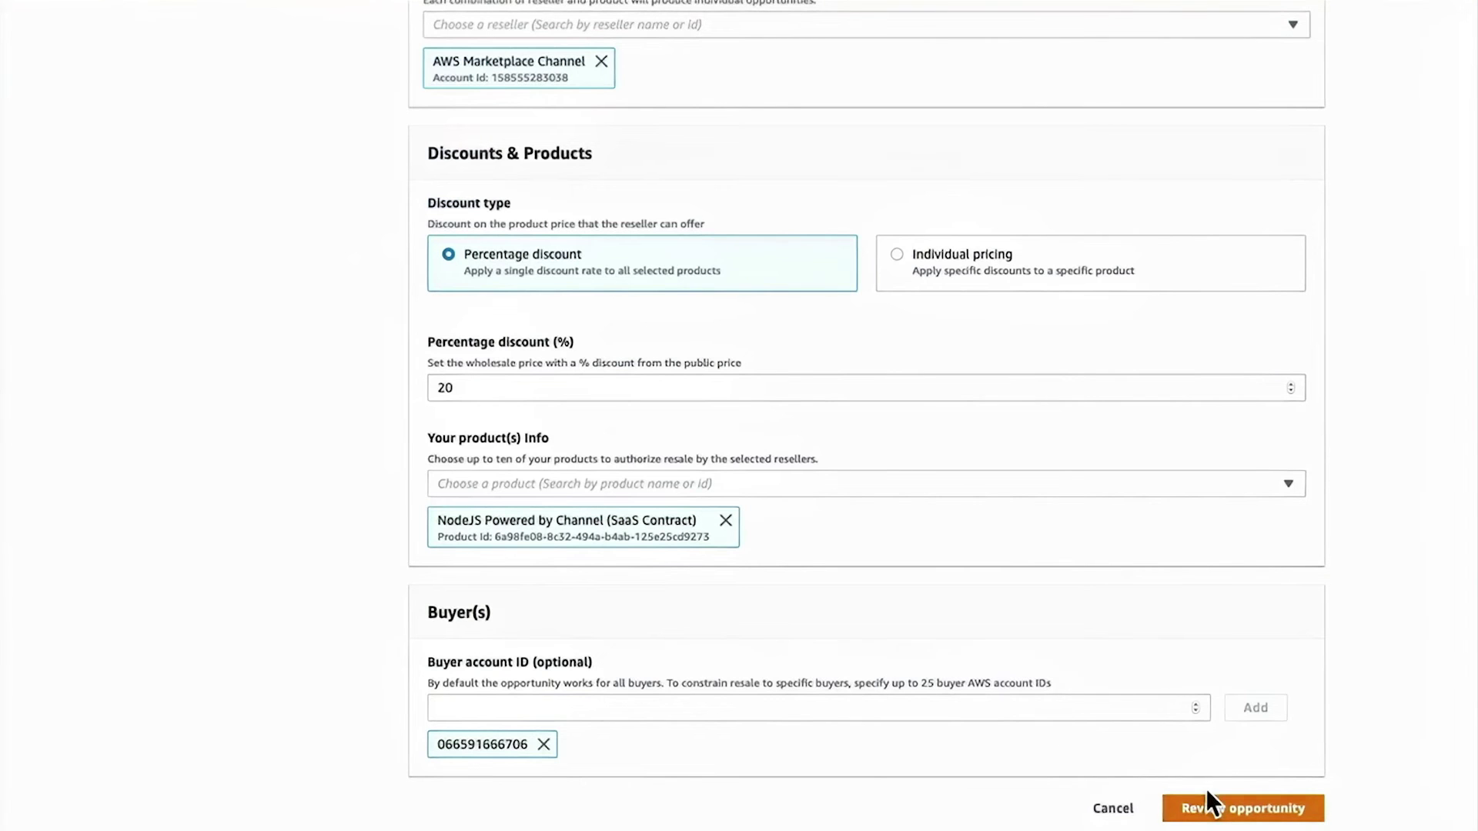
# Open the Review opportunity summary page.
pyautogui.click(1242, 812)
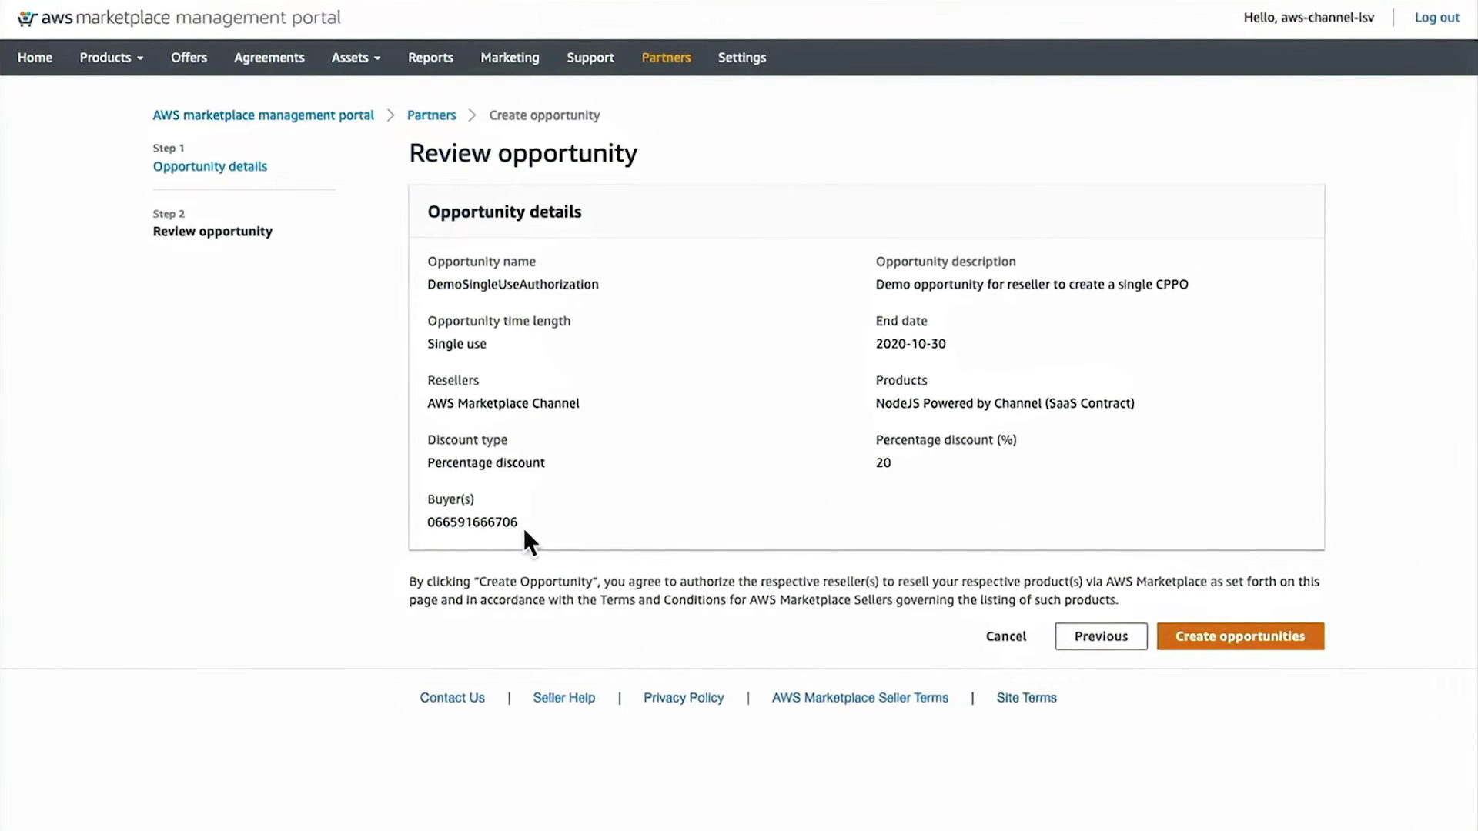
# Create the opportunity and check its 20.0% discount, expiration and active status.
pyautogui.click(1304, 647)
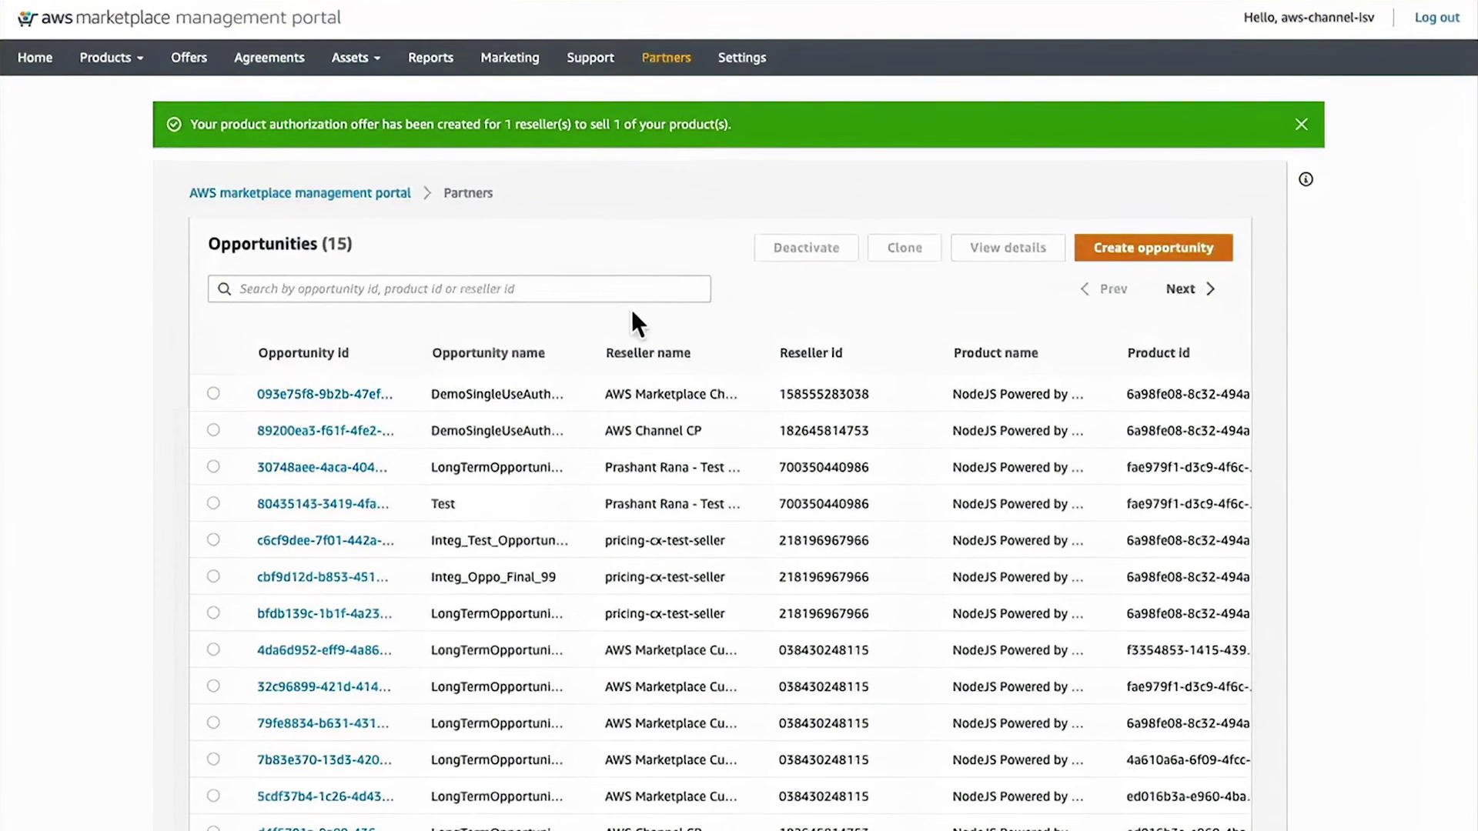
pyautogui.click(218, 397)
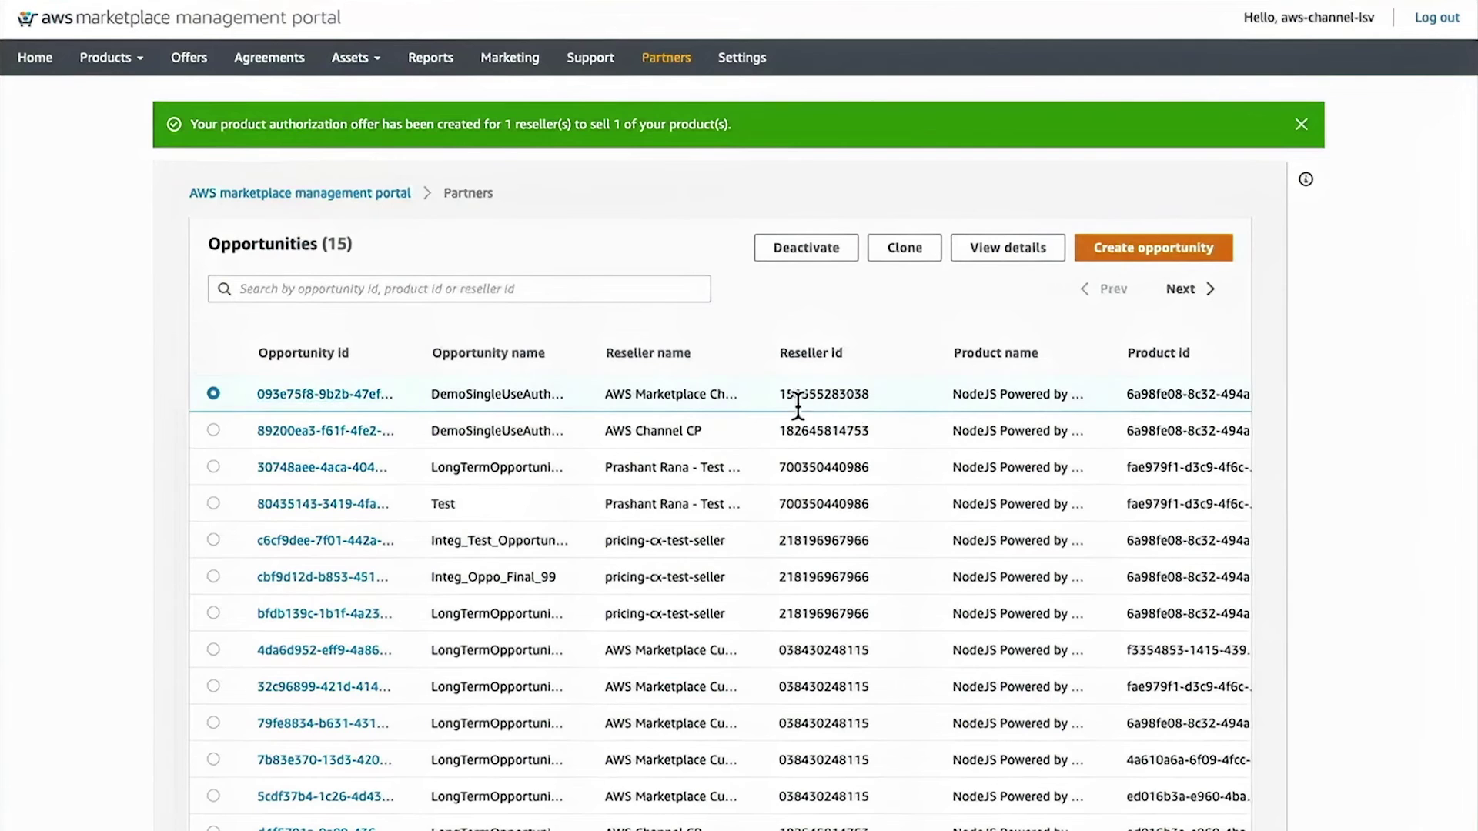
pyautogui.hscroll(10, 978, 402)
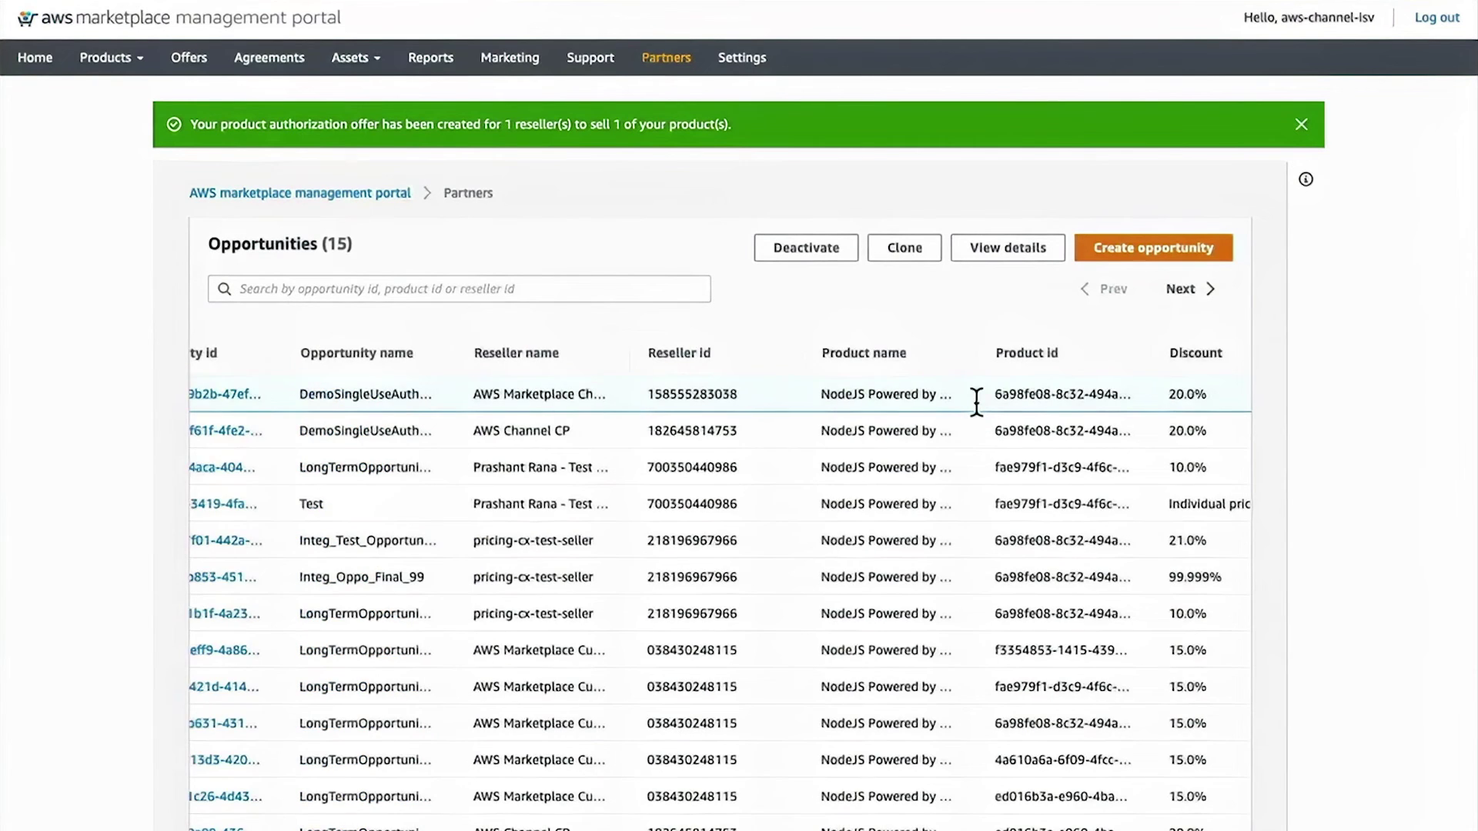
pyautogui.hscroll(3, 1160, 417)
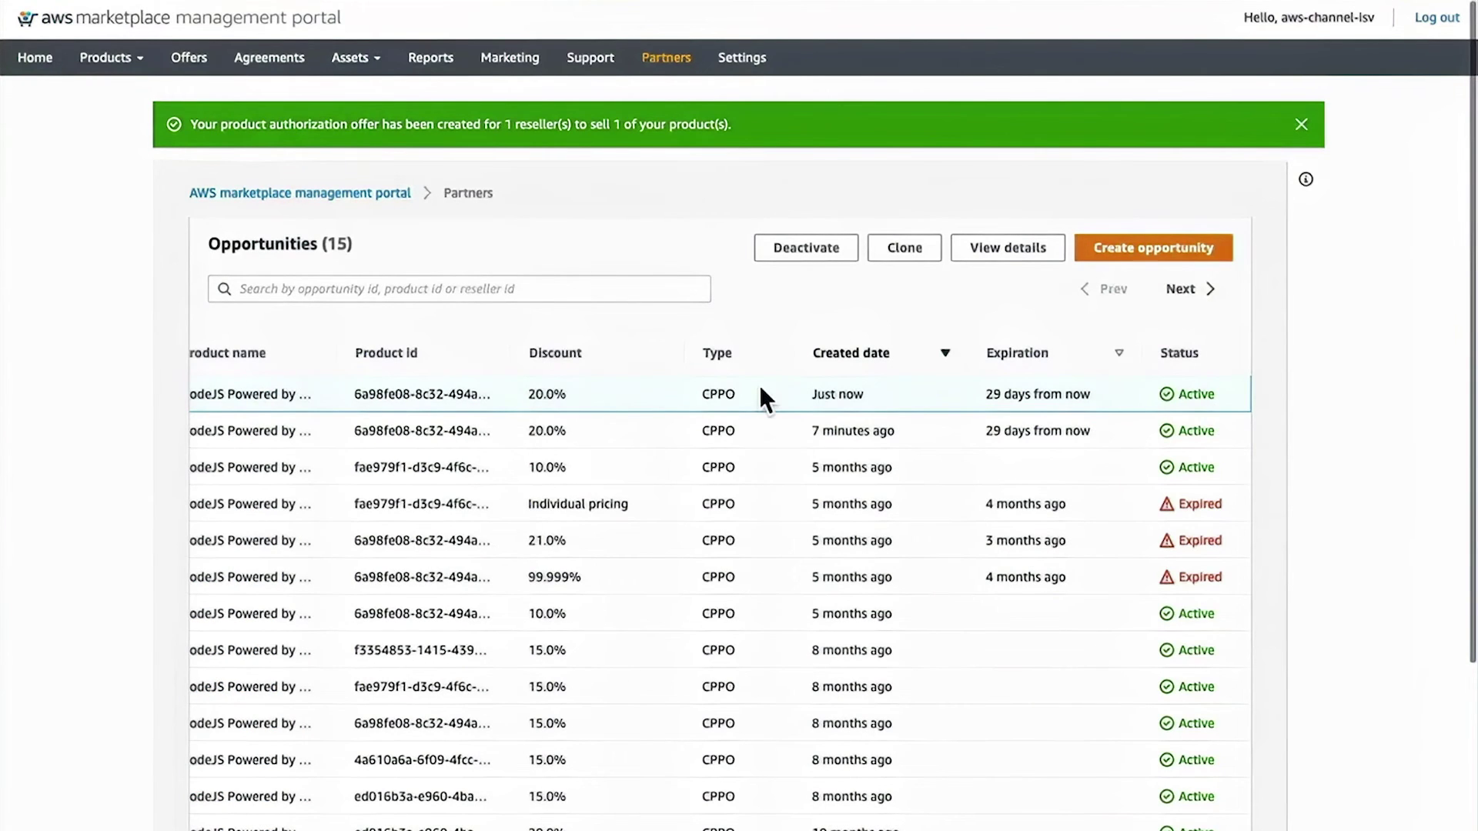
pyautogui.hscroll(-15, 759, 384)
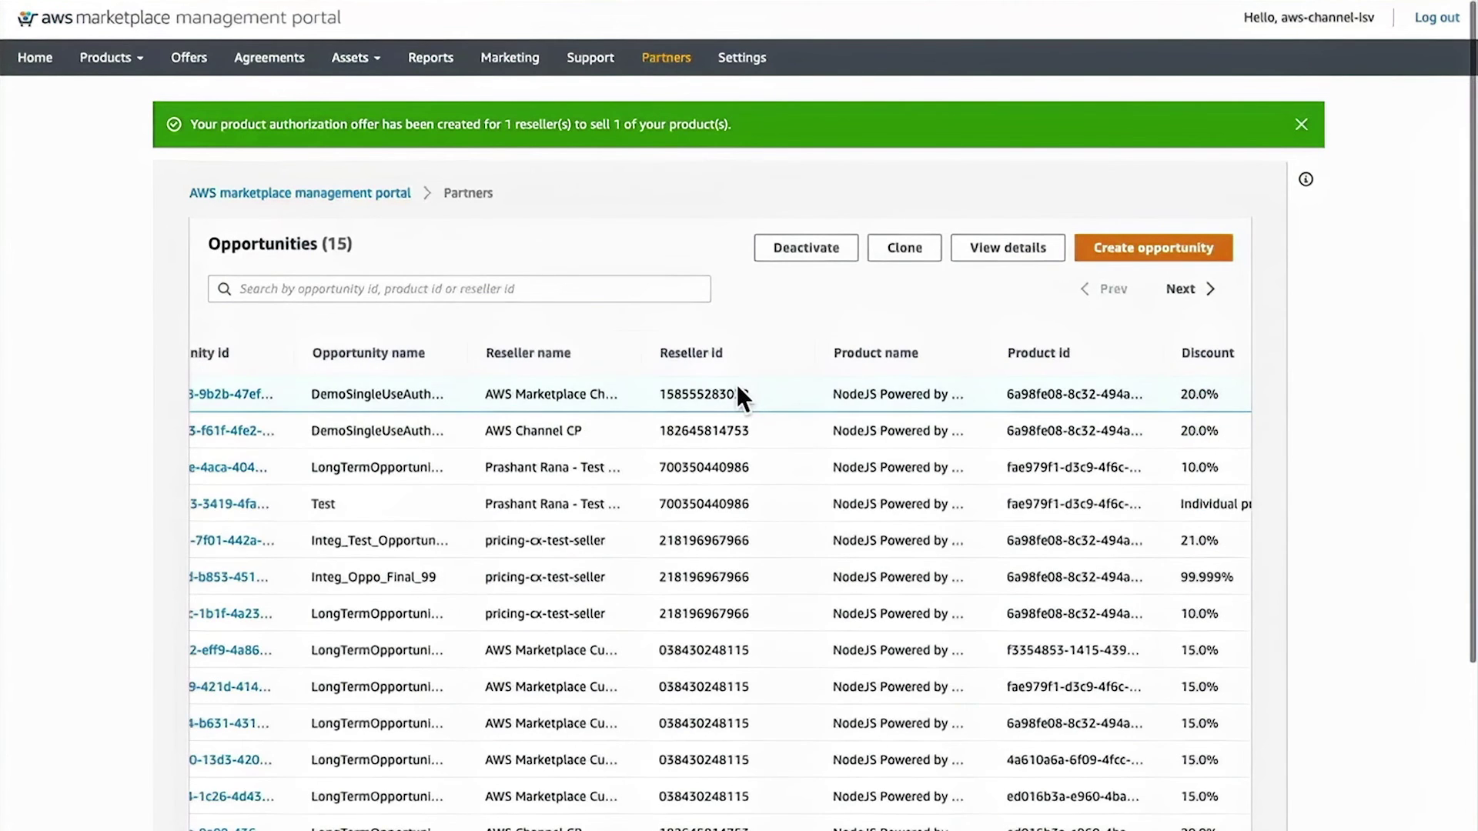
pyautogui.hscroll(-3, 738, 389)
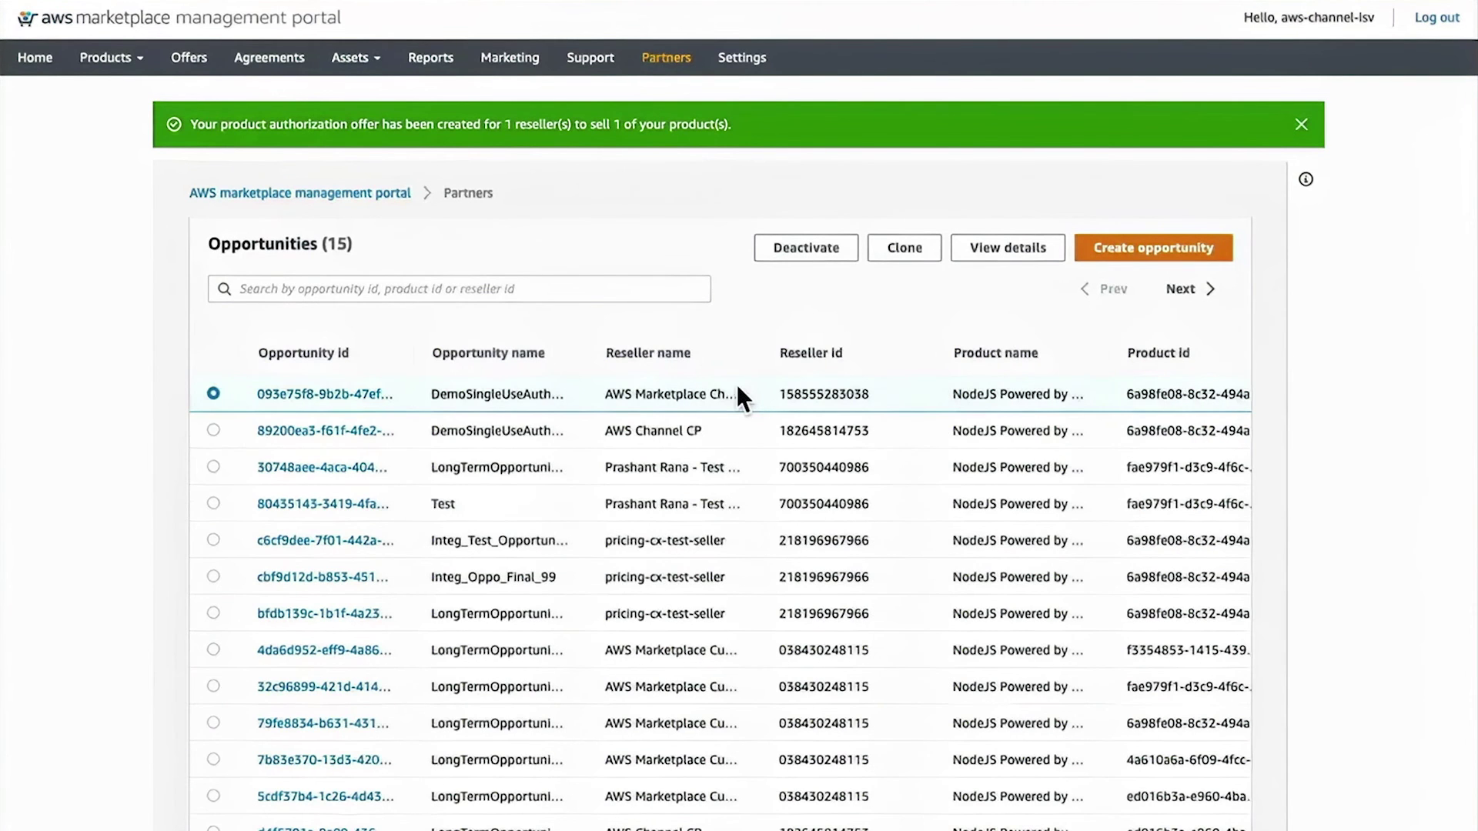
# Deactivate the older DemoSingleUseAuthorization opportunity, confirming with 'deactivate'.
pyautogui.click(213, 431)
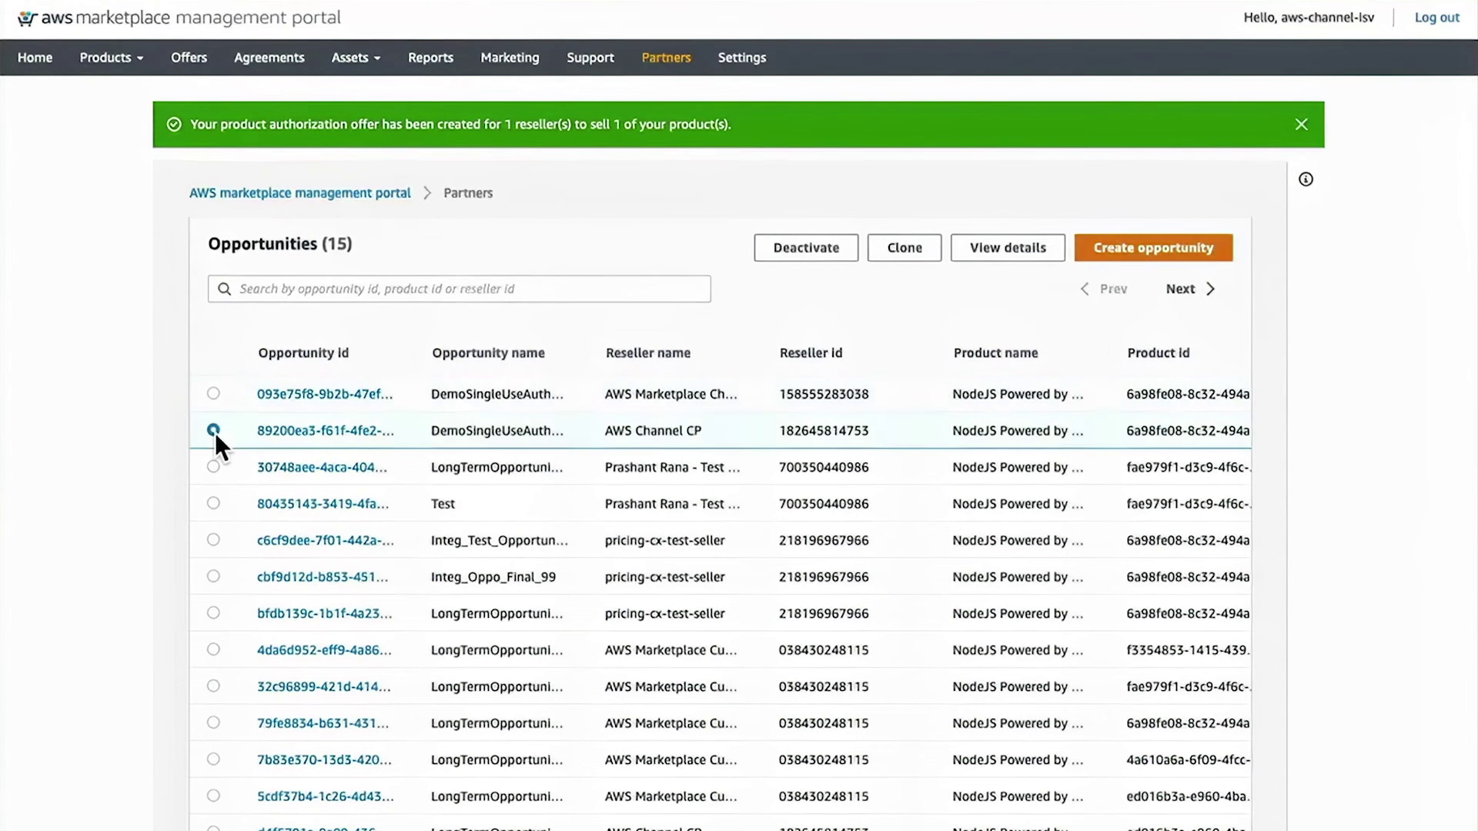
pyautogui.click(827, 264)
pyautogui.click(608, 447)
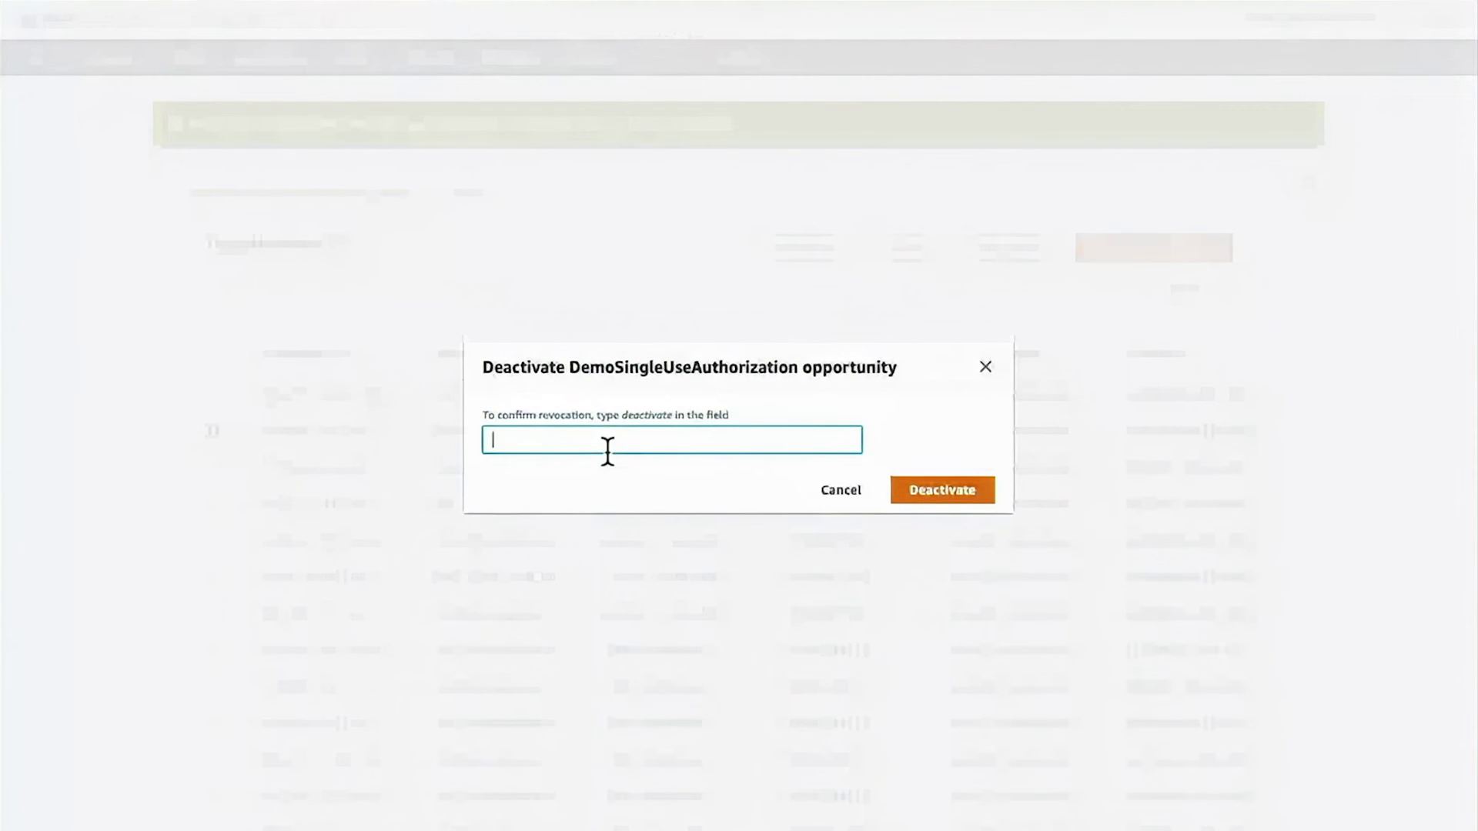
pyautogui.write('deactivate')
pyautogui.click(982, 497)
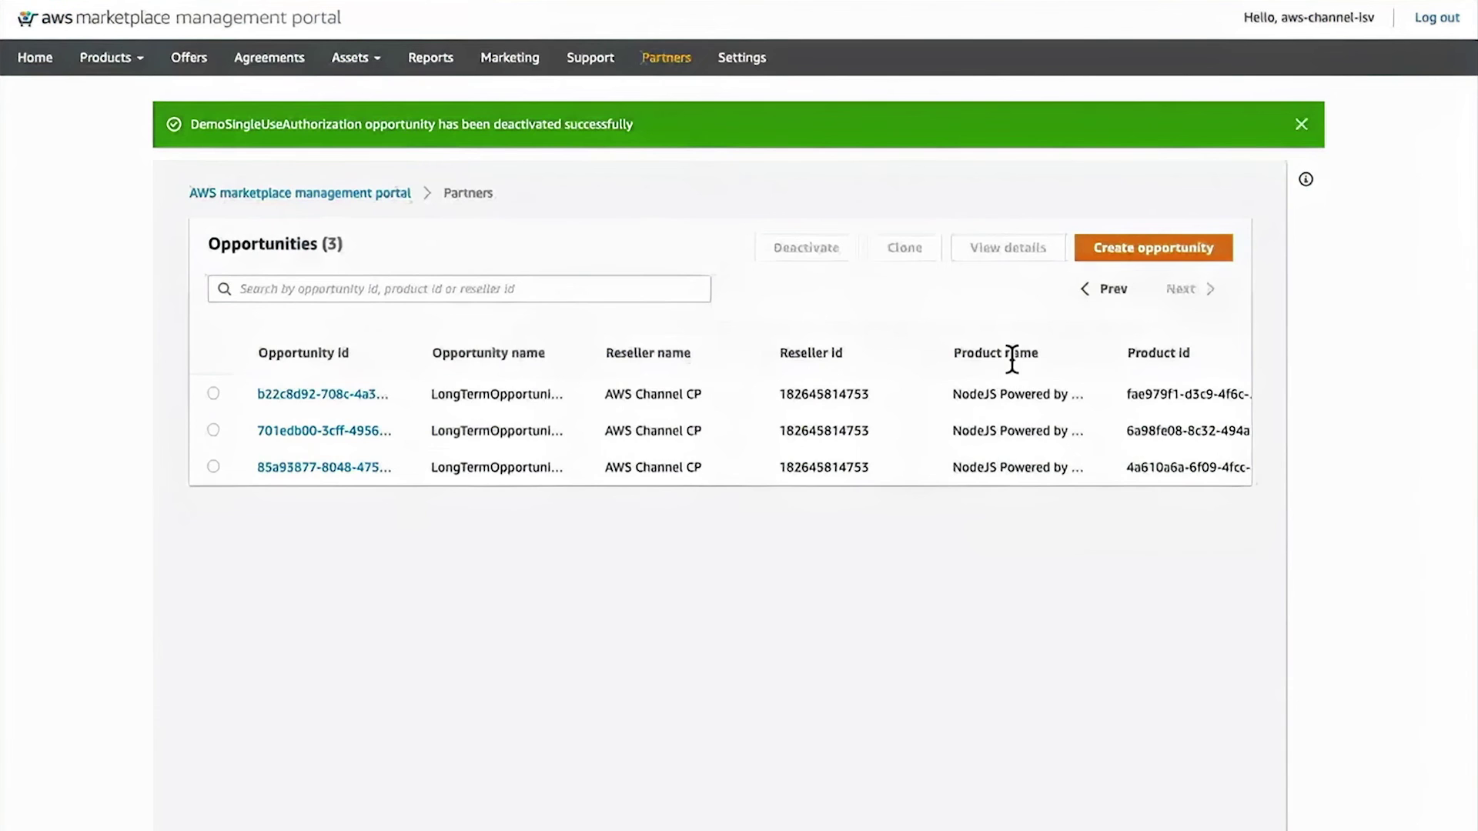
# Return to the full list and verify the older opportunity shows Expired.
pyautogui.click(1109, 291)
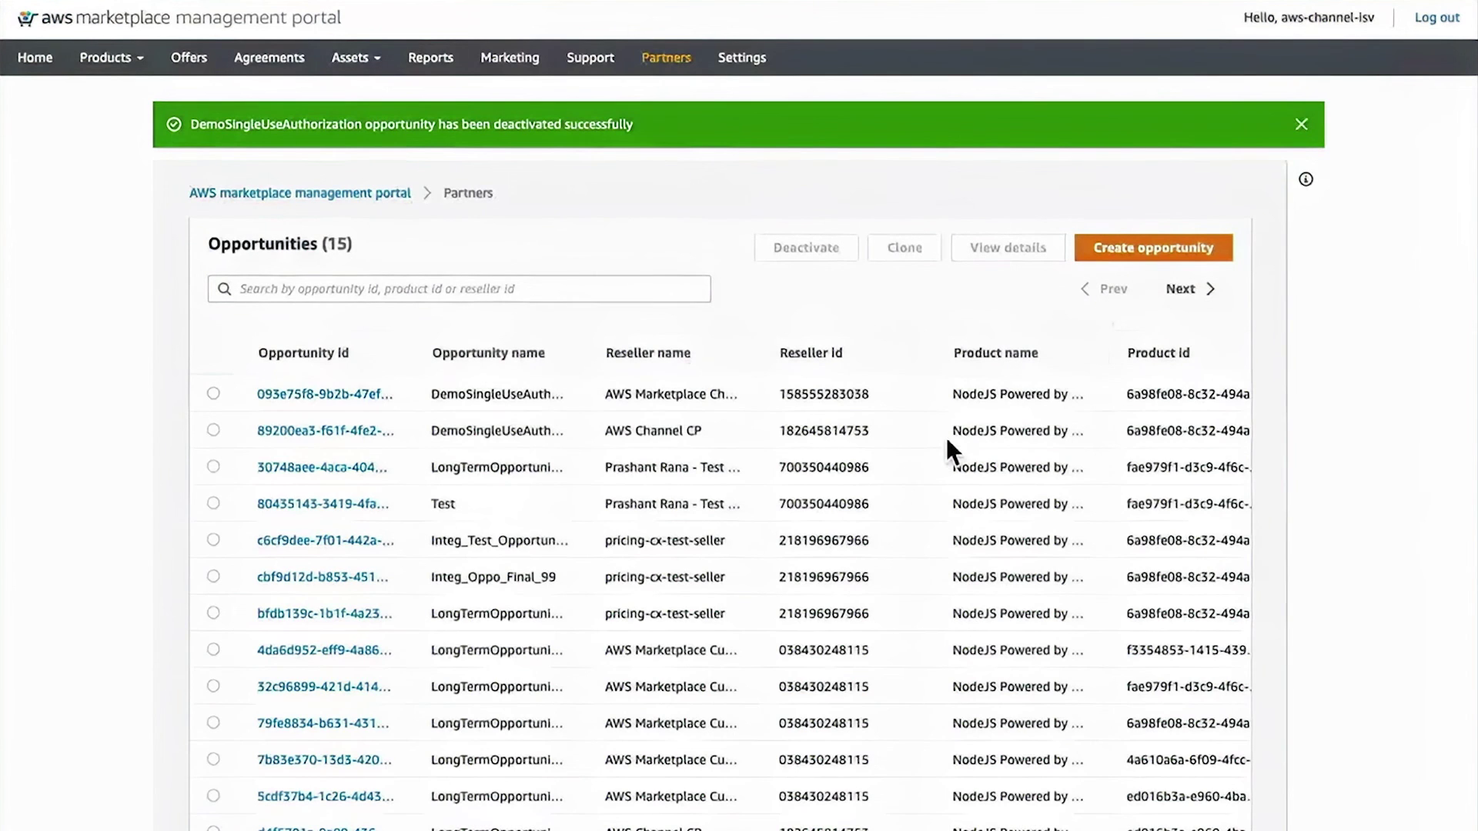
pyautogui.hscroll(10, 945, 437)
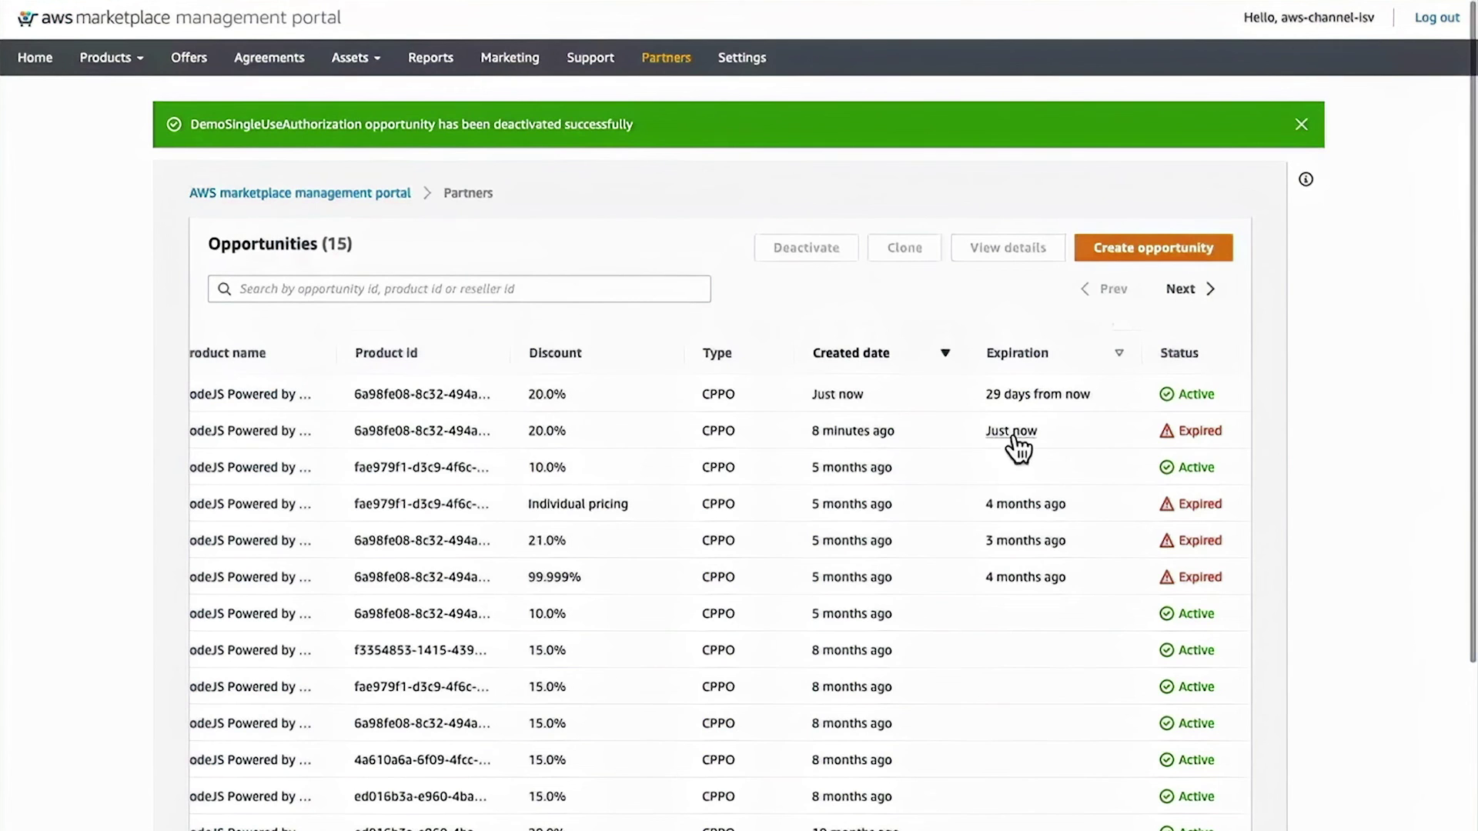
pyautogui.hscroll(-10, 978, 430)
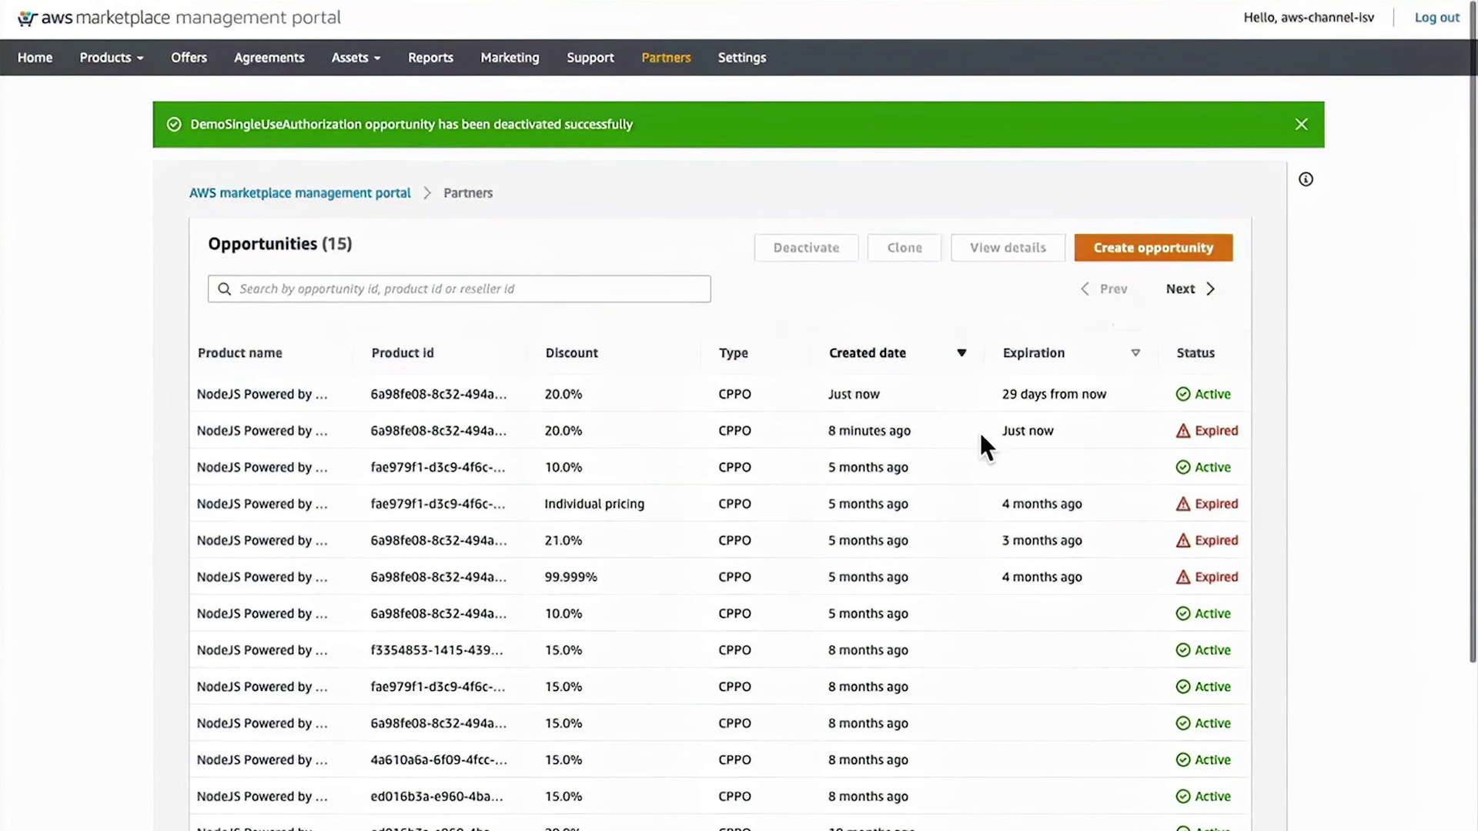
# View details of the new DemoSingleUseAuthorization opportunity, confirming it's active with a 20% discount.
pyautogui.click(214, 395)
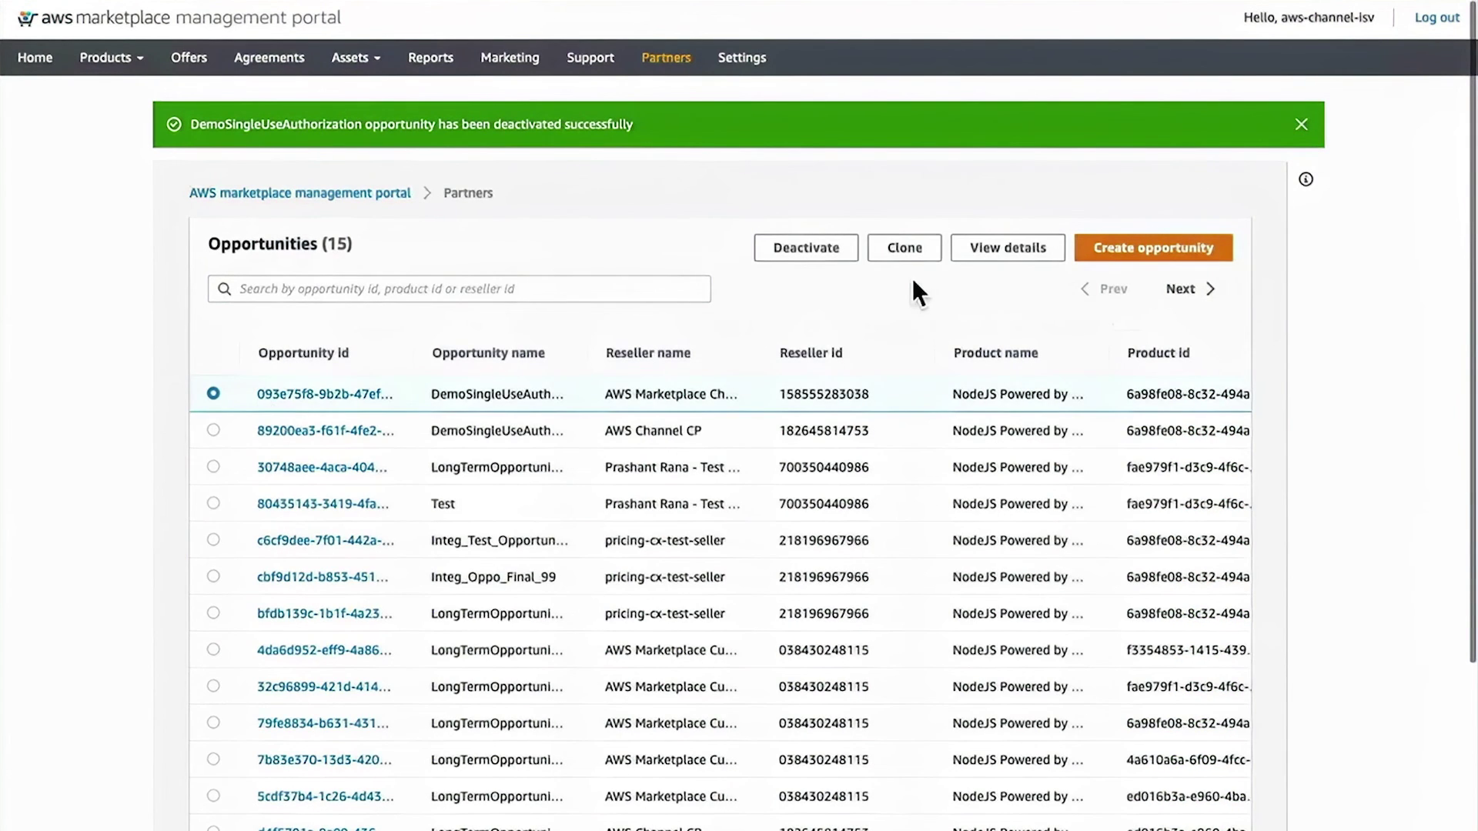
pyautogui.click(1006, 254)
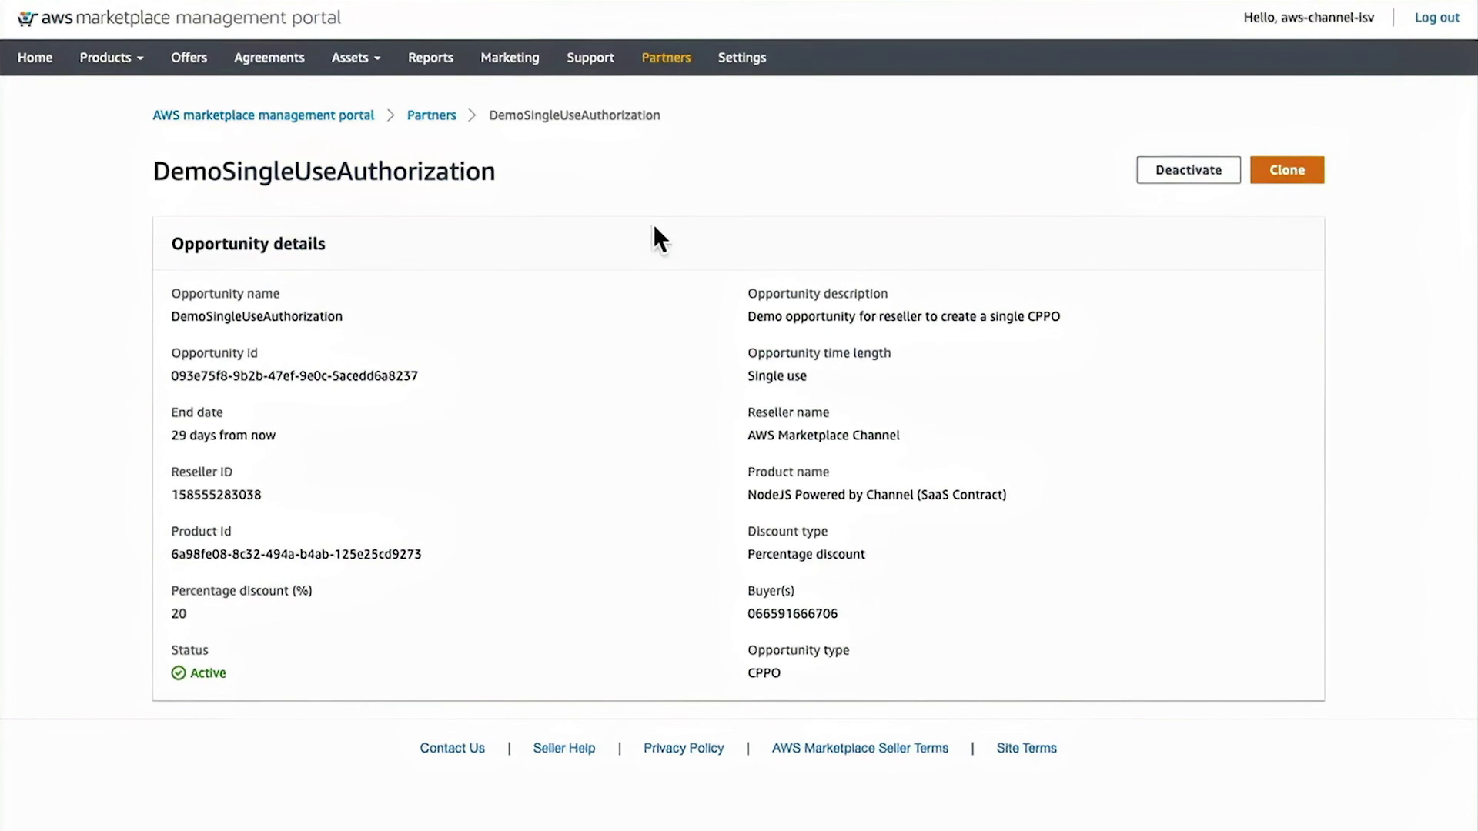
# Return to the Partners opportunities list showing DemoSingleUseAuthorization at the top.
pyautogui.click(445, 126)
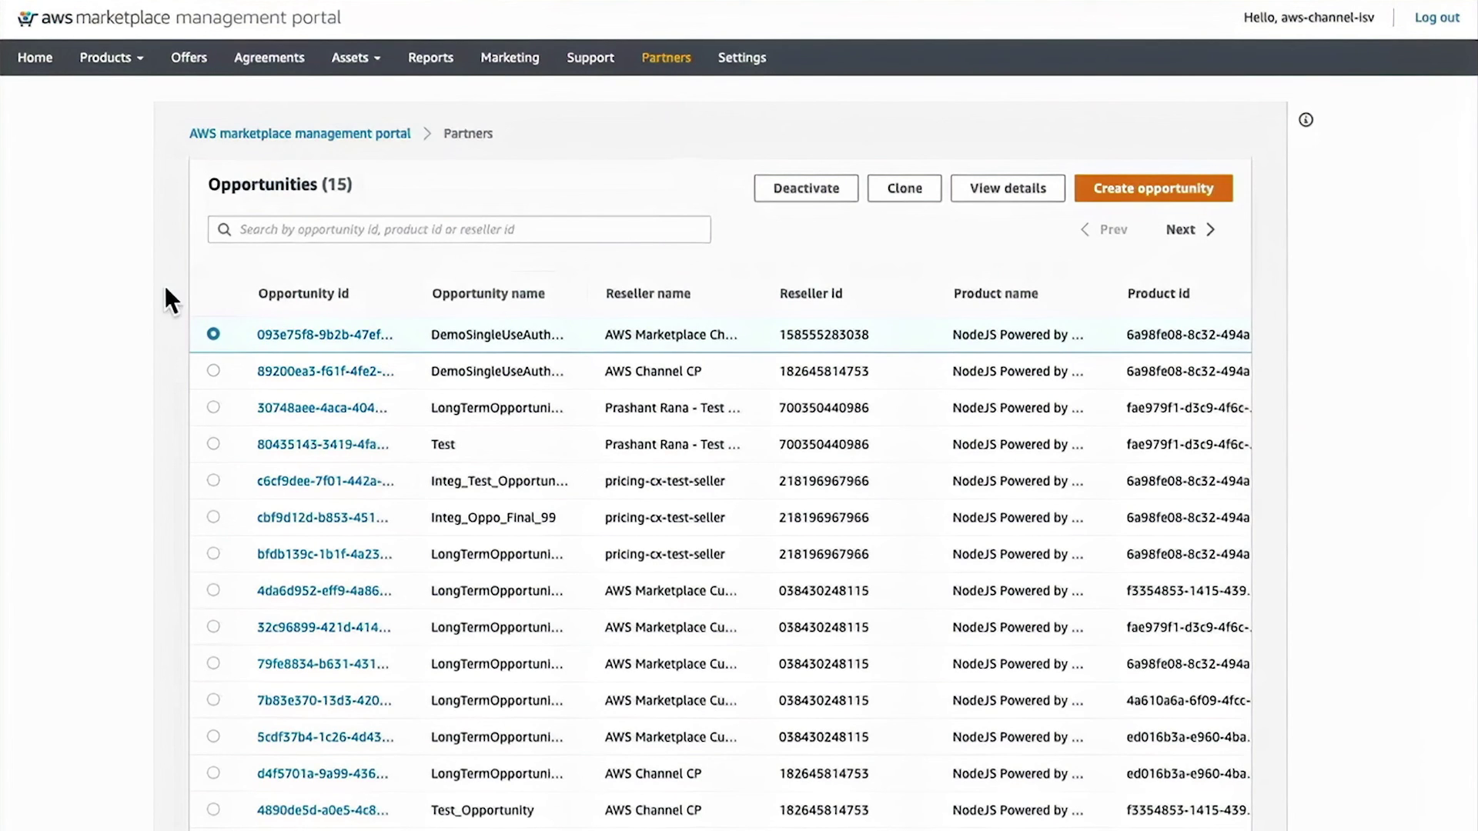
pyautogui.click(36, 57)
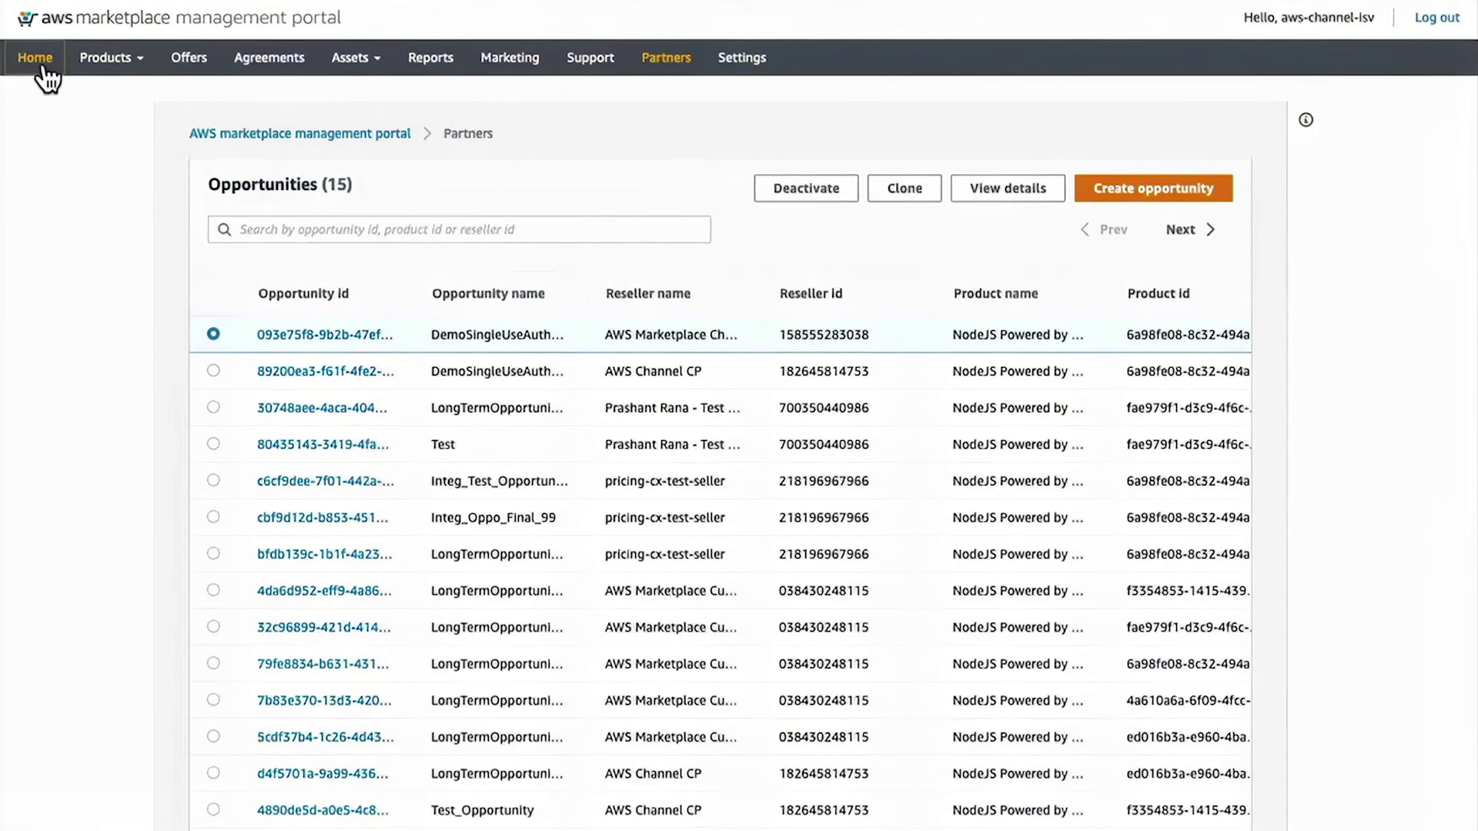